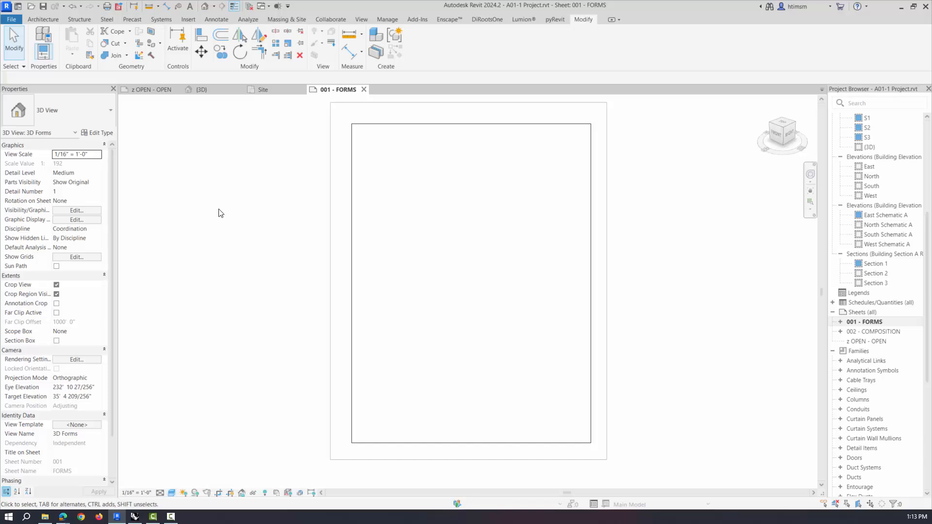
Switch to Rhino and select the blue sliced cube at the middle of the row of forms
left_click(134, 517)
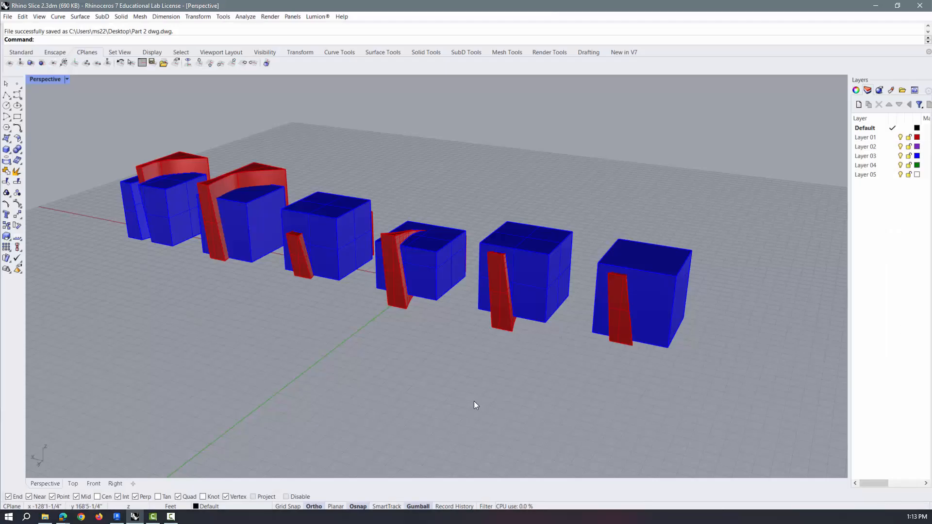
mouse_move(499, 383)
right_mouse_down()
mouse_move(494, 377)
mouse_move(491, 390)
right_mouse_up()
scroll(418, 300, "up", 3)
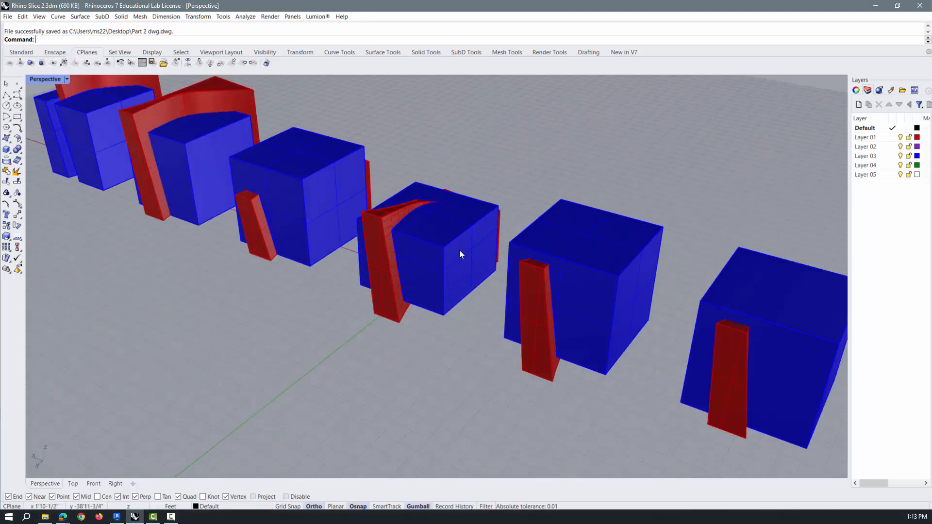
left_click(446, 304)
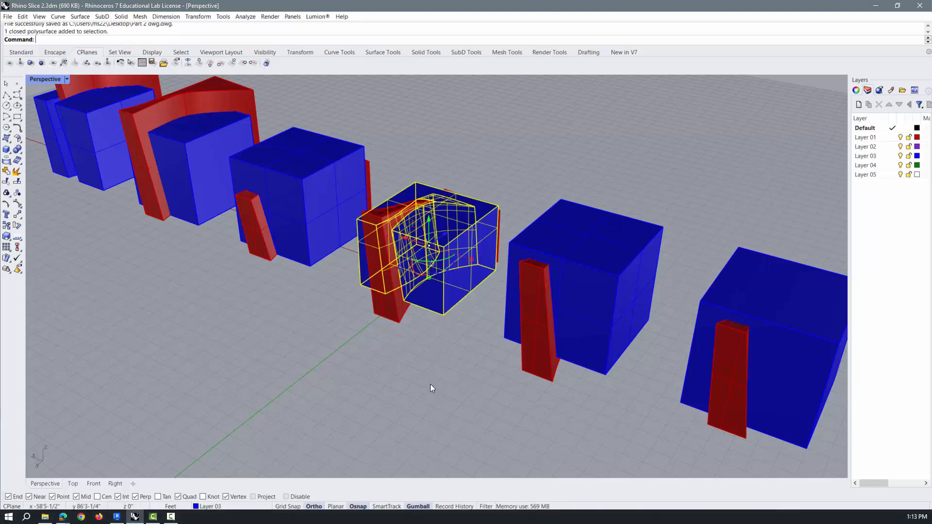
right_click_drag(433, 384, 474, 371)
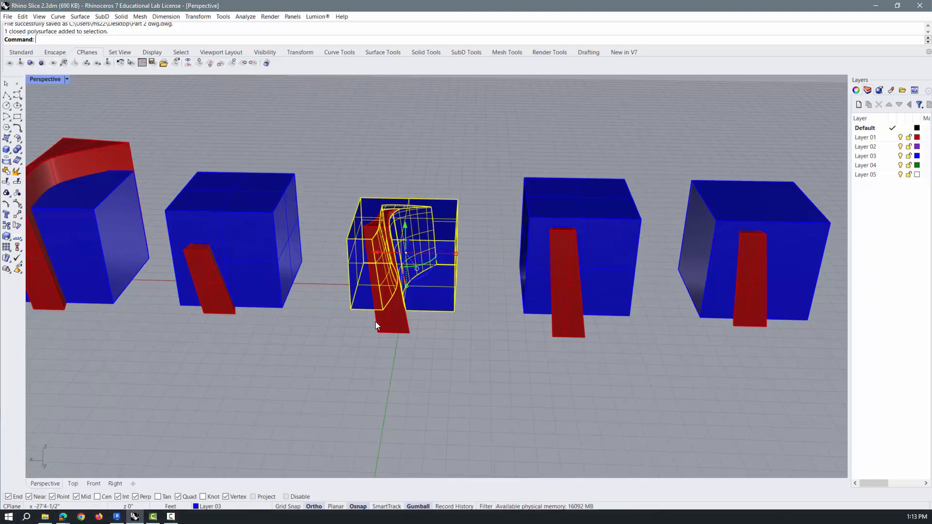
Start exporting the selected blue solid as an AutoCAD Drawing, choosing Part 1 dwg.dwg on the Desktop as the target file
left_click(13, 19)
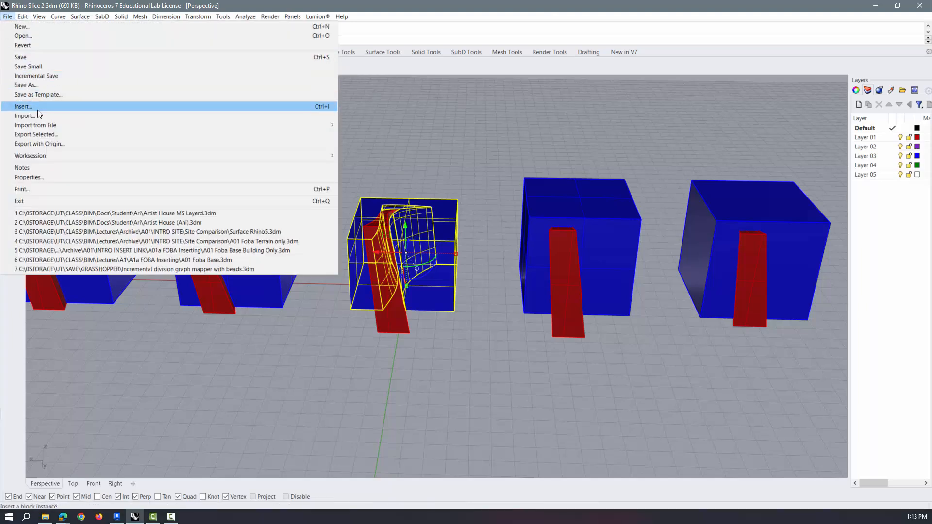
left_click(39, 130)
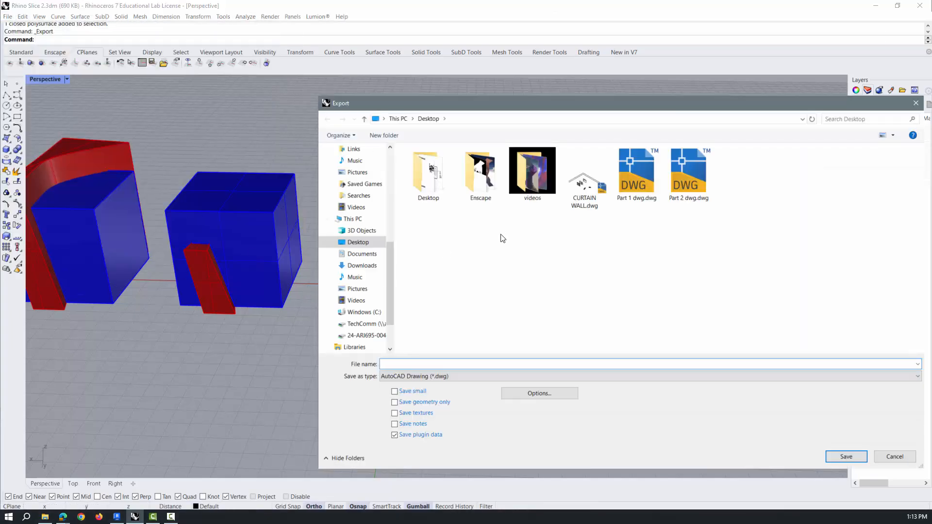
left_click(463, 375)
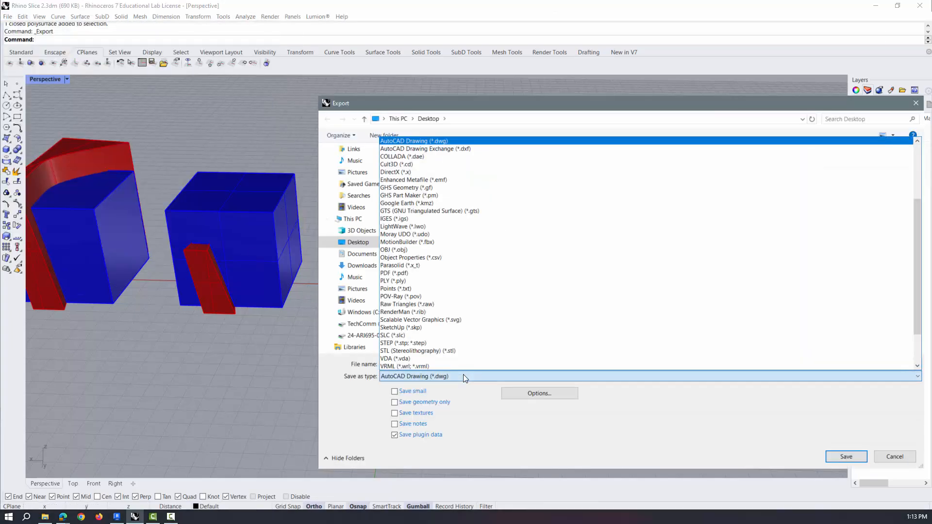
left_click(426, 142)
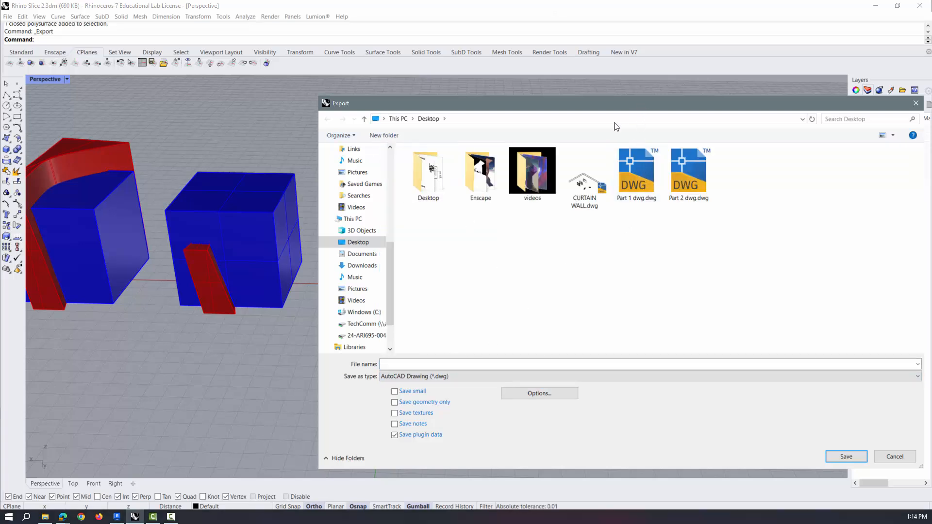
left_click_drag(600, 103, 407, 125)
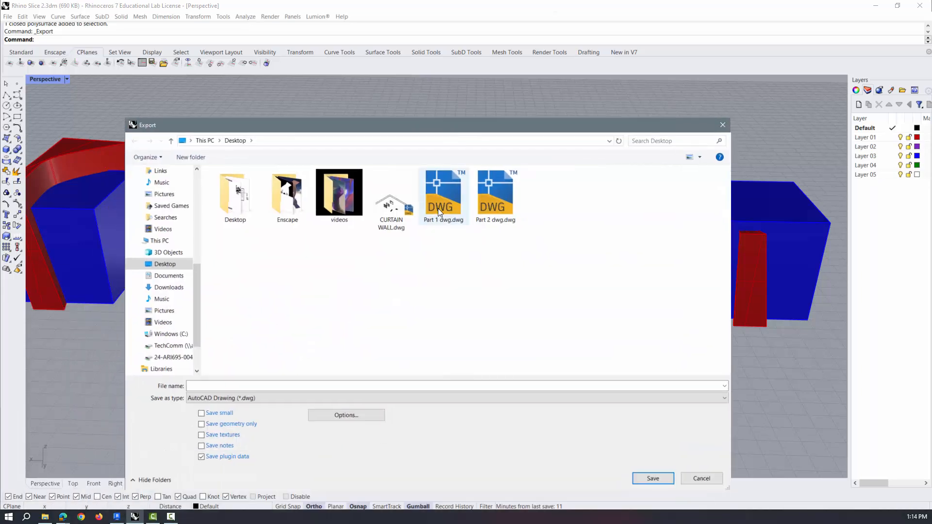
left_click(438, 210)
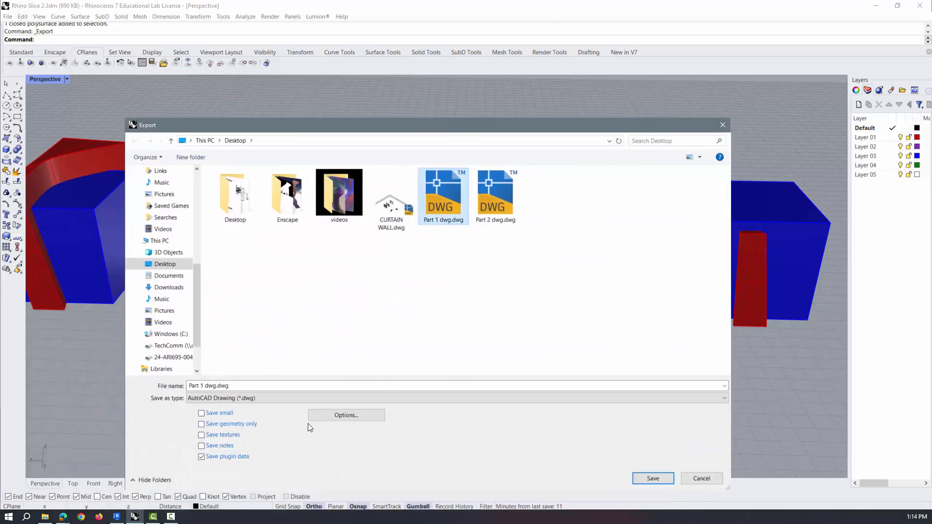
Use the 2007 Solids export scheme and save the blue solid, replacing the existing Part 1 dwg.dwg
left_click(343, 415)
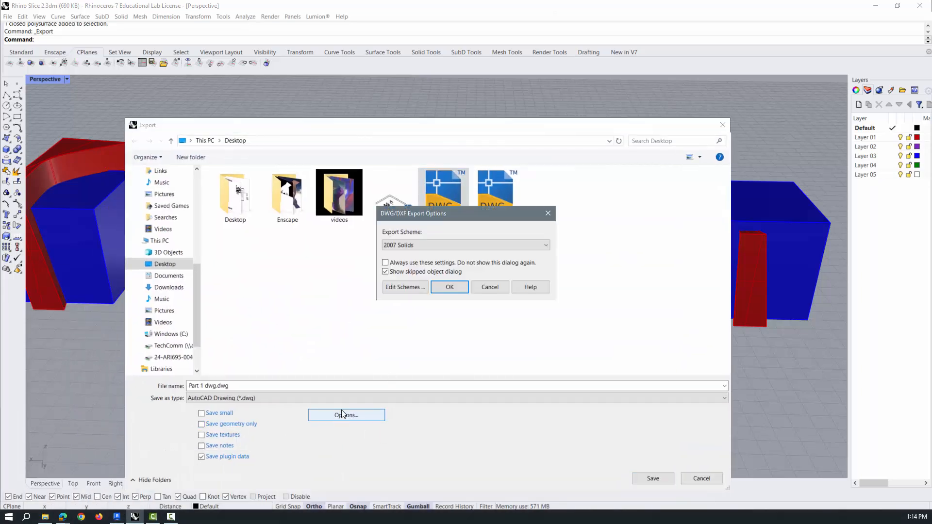
left_click(417, 245)
left_click(419, 285)
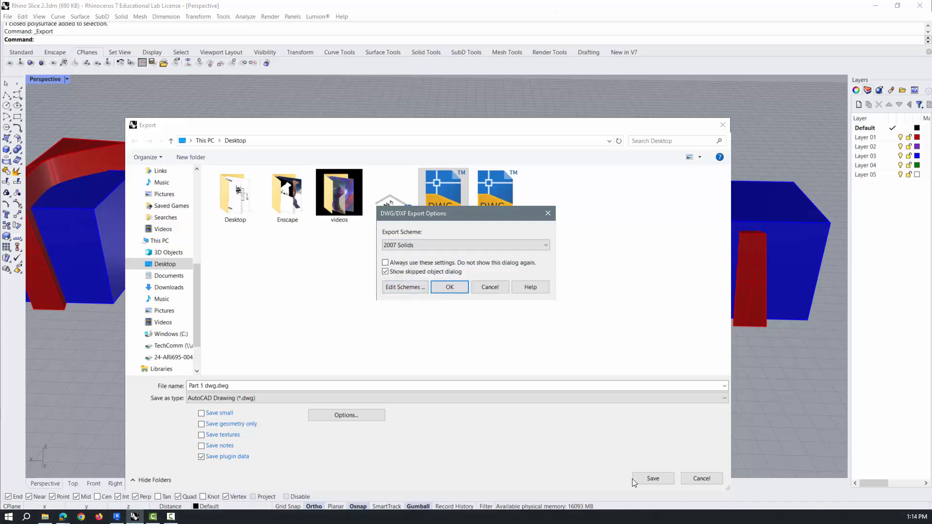
left_click(447, 286)
left_click(416, 332)
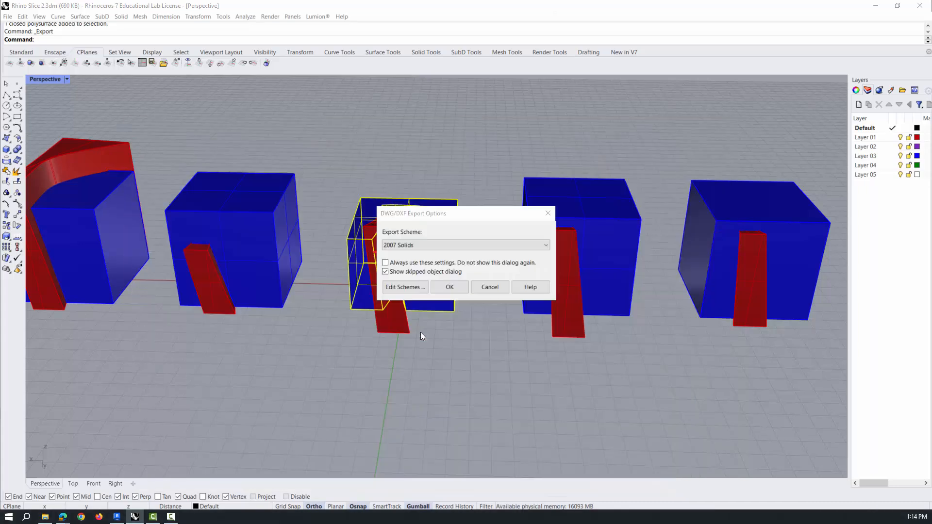
left_click(450, 288)
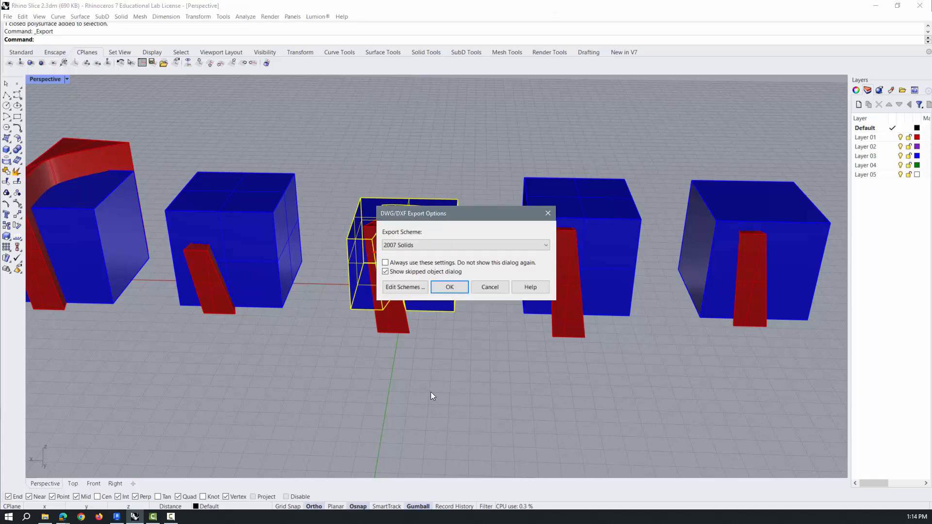
left_click(453, 291)
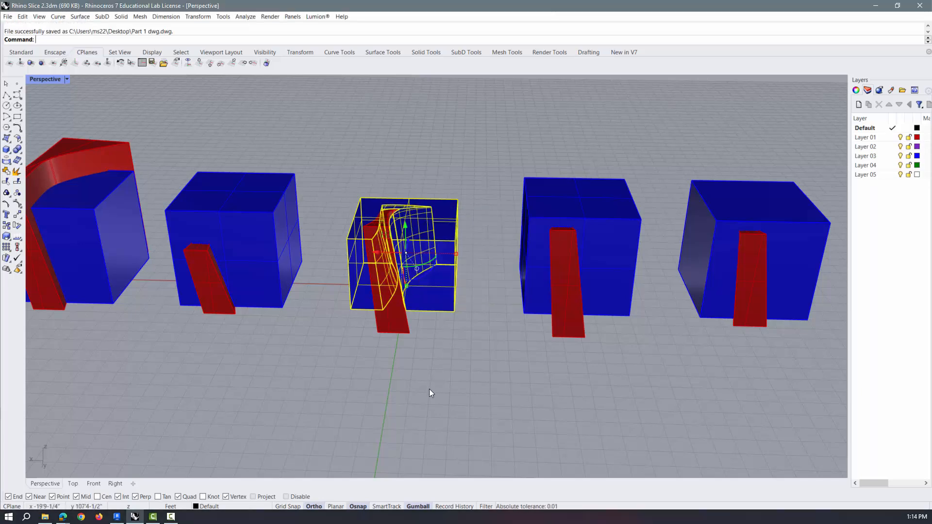
Select only the red curved piece cutting into the middle cube and start exporting it to Part 2 dwg.dwg
key("Escape")
left_click(404, 330)
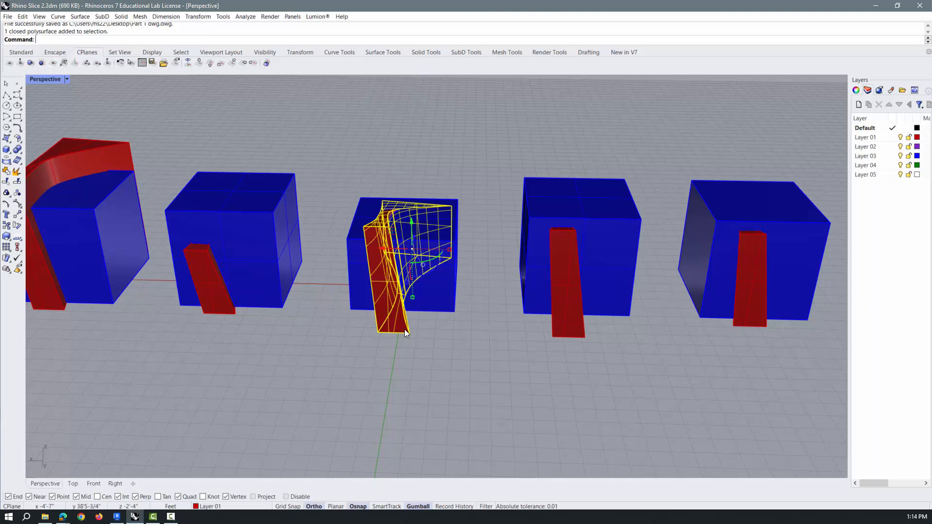
left_click(9, 16)
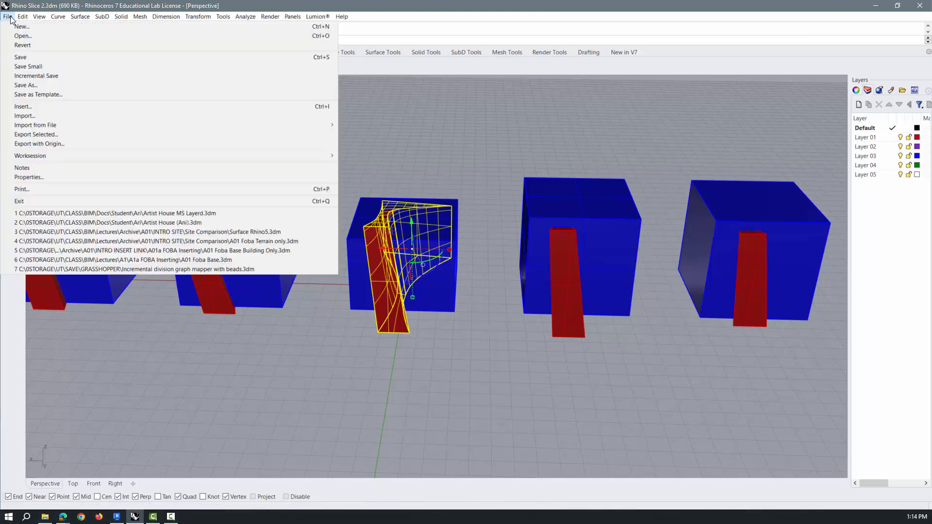
left_click(37, 135)
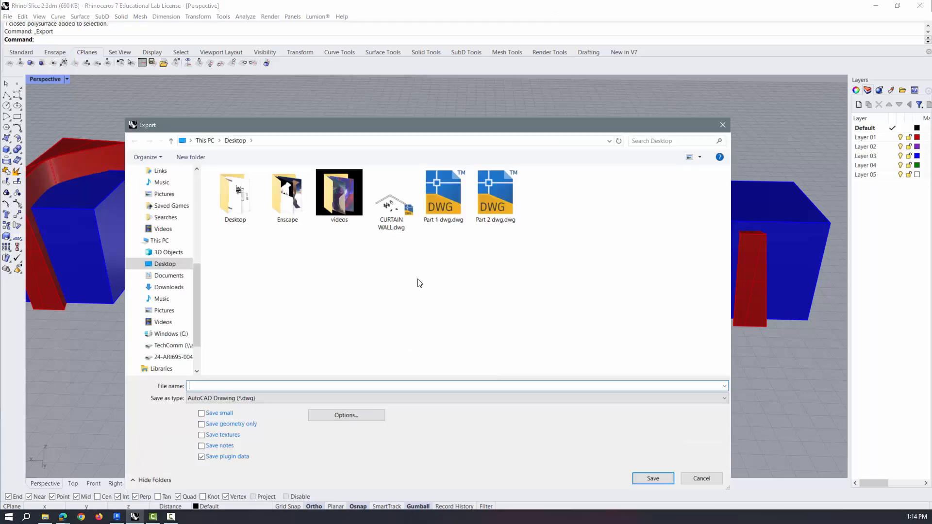
left_click(495, 204)
Save the red piece with the 2007 Solids scheme, replace the existing Part 2 dwg.dwg, and clear the selection
left_click(350, 416)
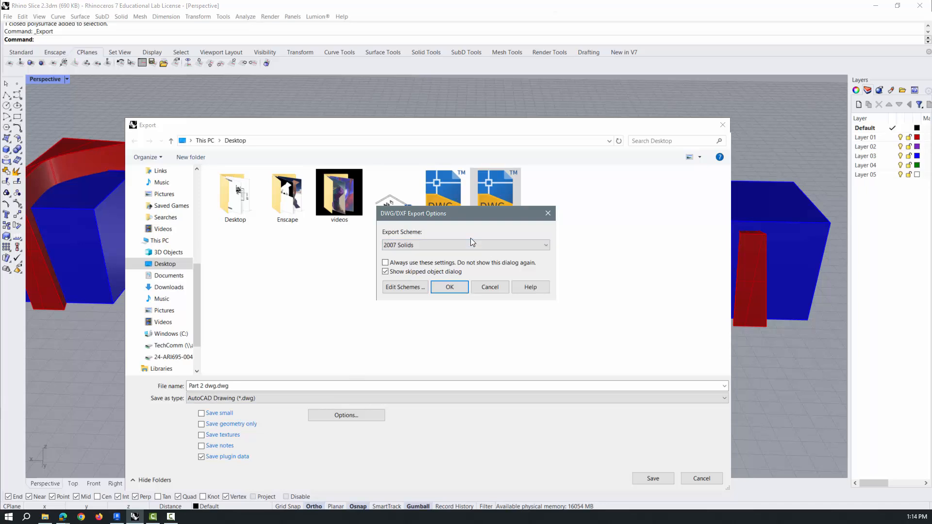
left_click(455, 291)
left_click(653, 479)
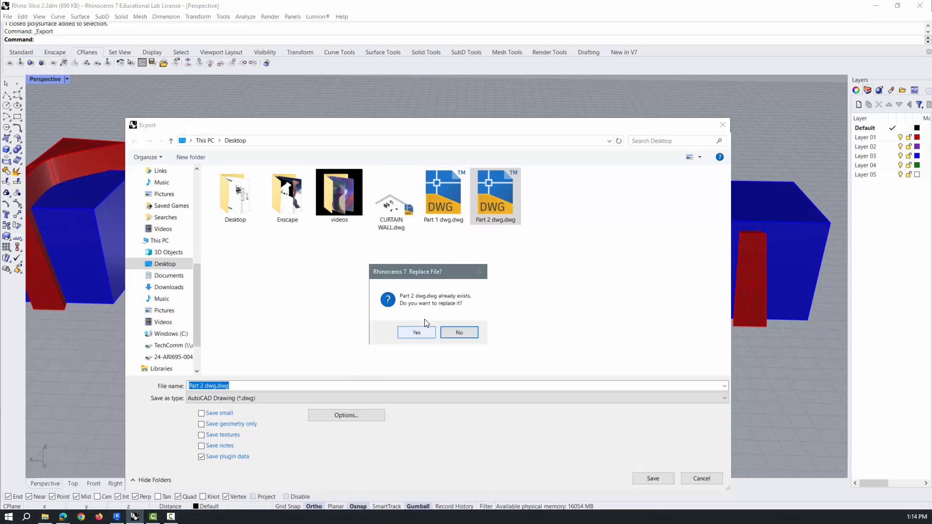
left_click(426, 333)
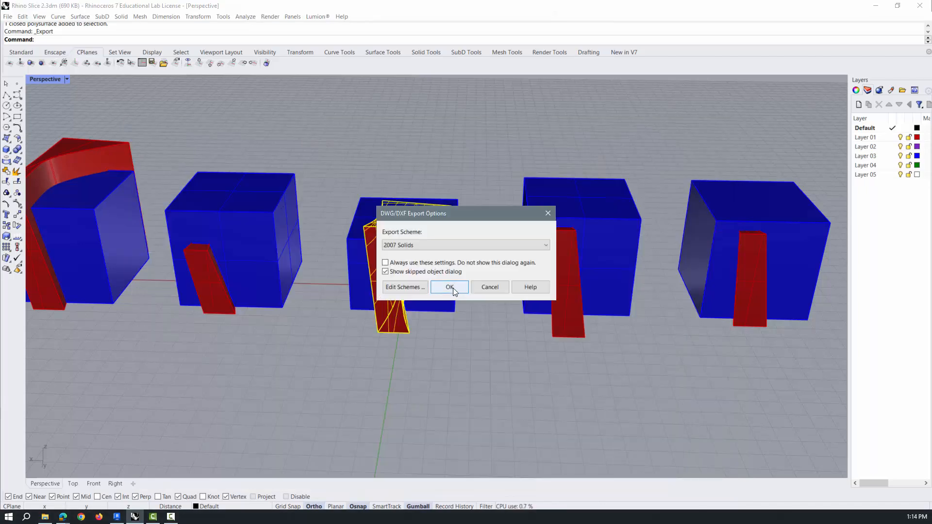
left_click(452, 288)
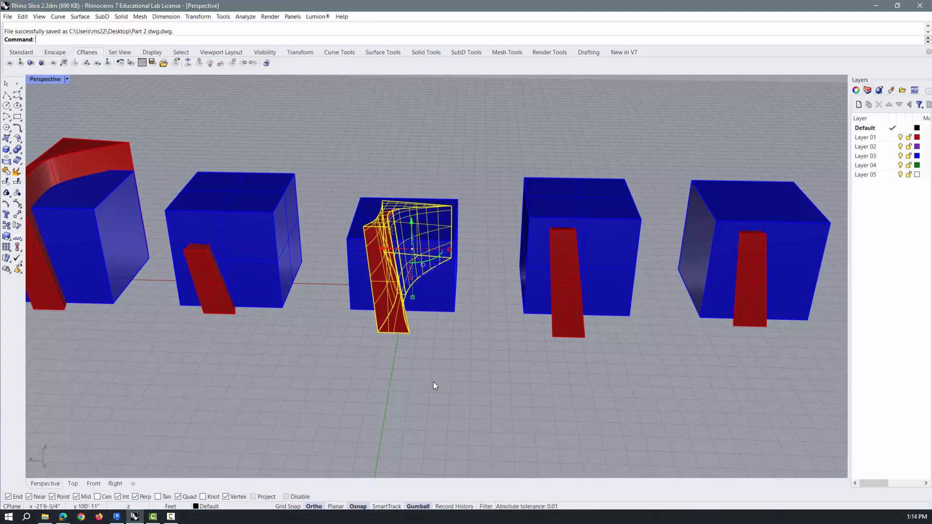
left_click(433, 382)
Return to the Revit project and show the Site floor plan
left_click(876, 6)
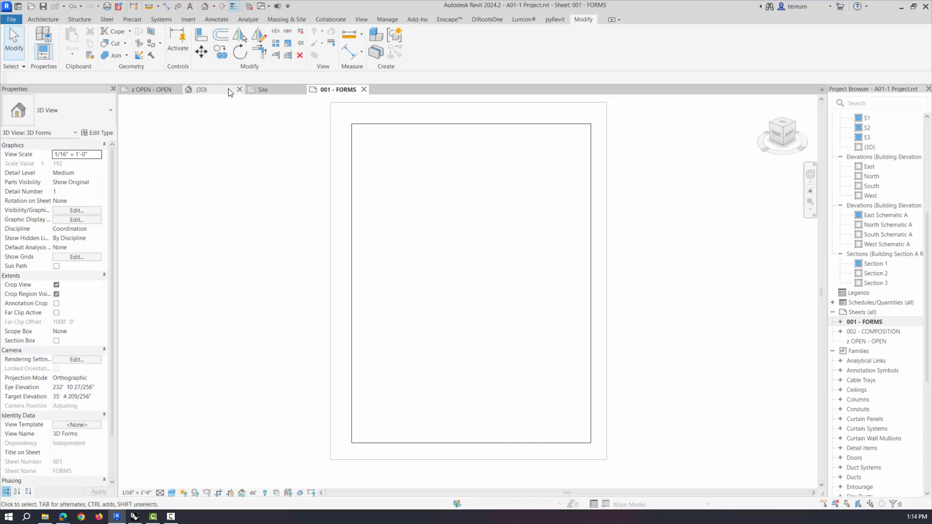
left_click(264, 89)
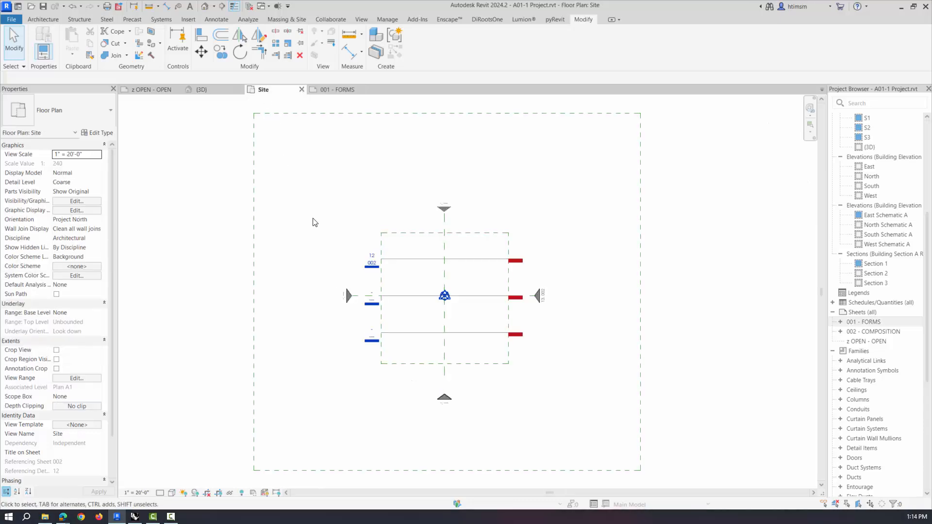
key("Escape")
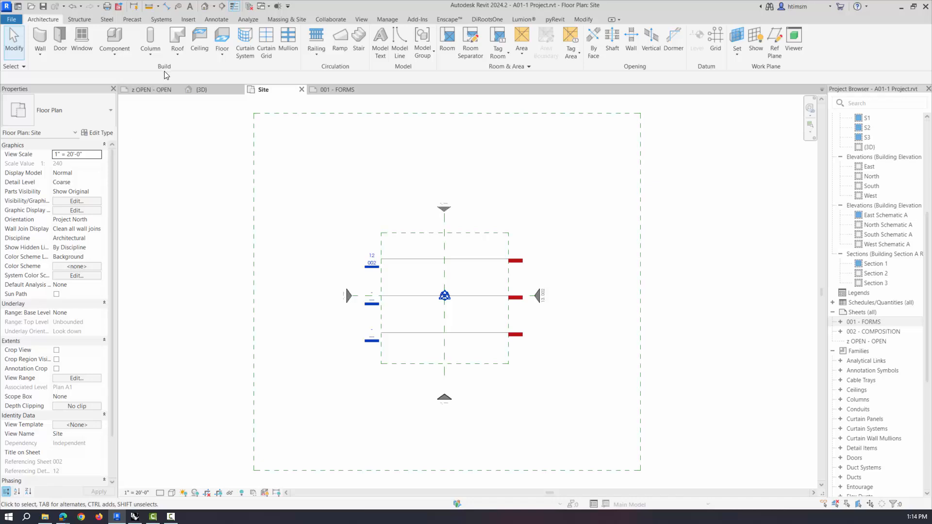
Create an in-place model in the Mass category with the name Mass 1
left_click(115, 53)
left_click(122, 93)
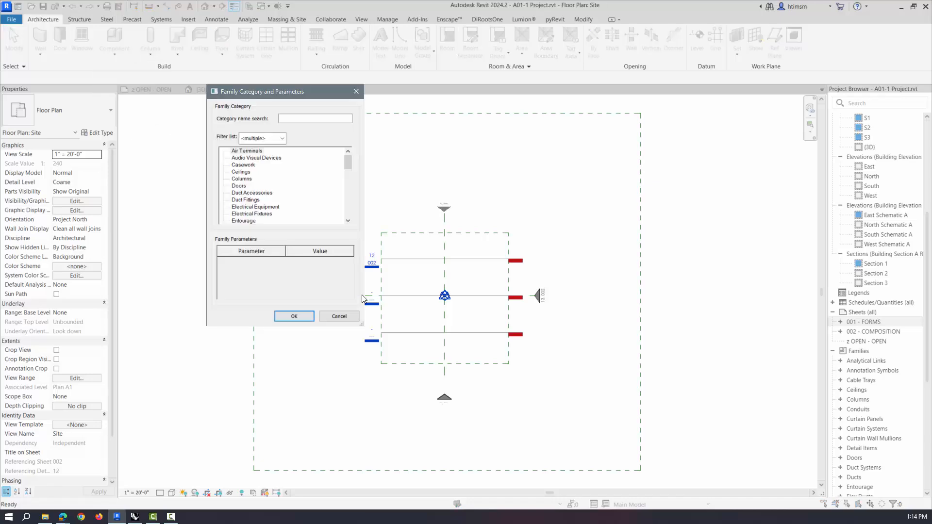
left_click_drag(351, 159, 351, 176)
left_click(238, 186)
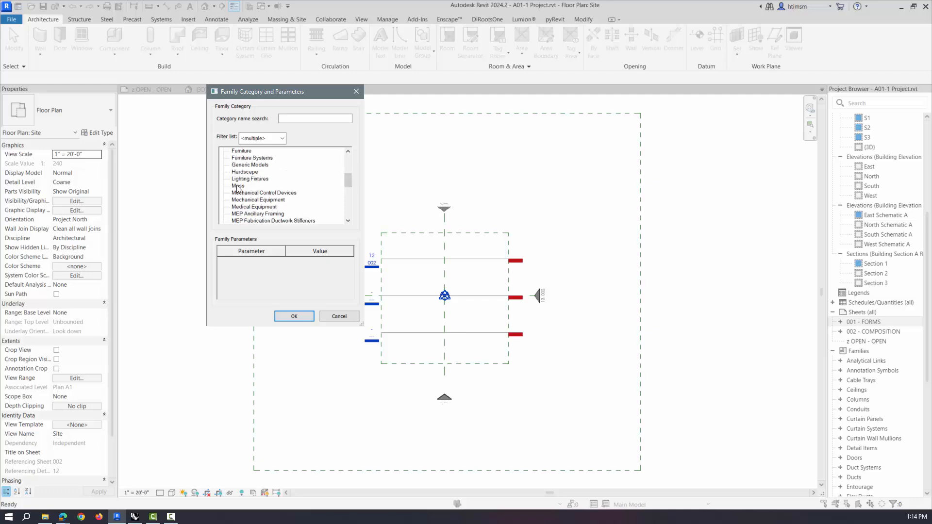
left_click(293, 317)
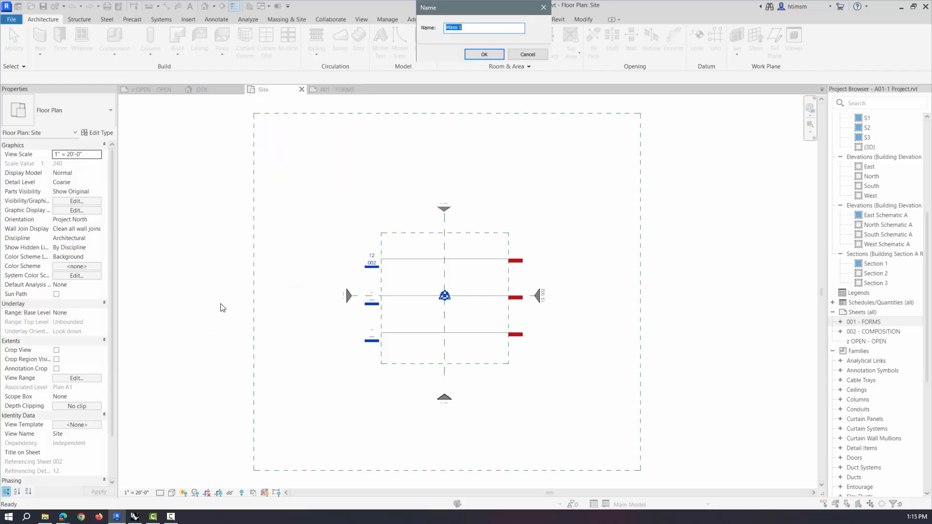
left_click(482, 54)
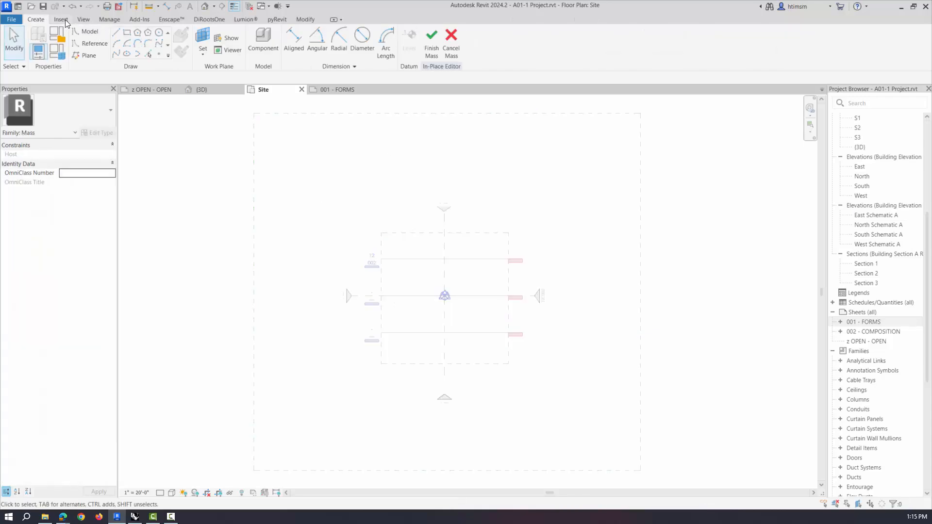
Import Part 1 dwg.dwg from the Desktop into the mass with Auto - Origin to Internal Origin positioning and finish the mass
left_click(61, 19)
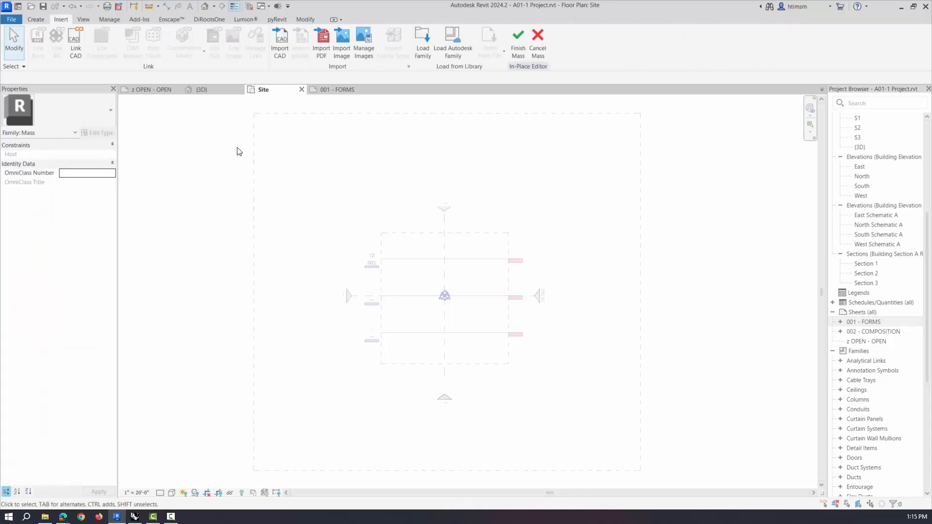
left_click(280, 43)
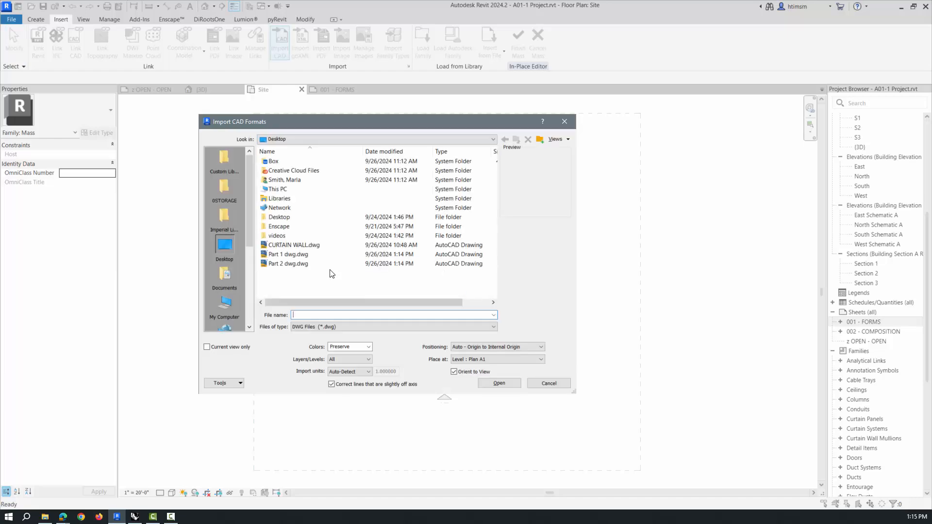
left_click_drag(371, 122, 622, 103)
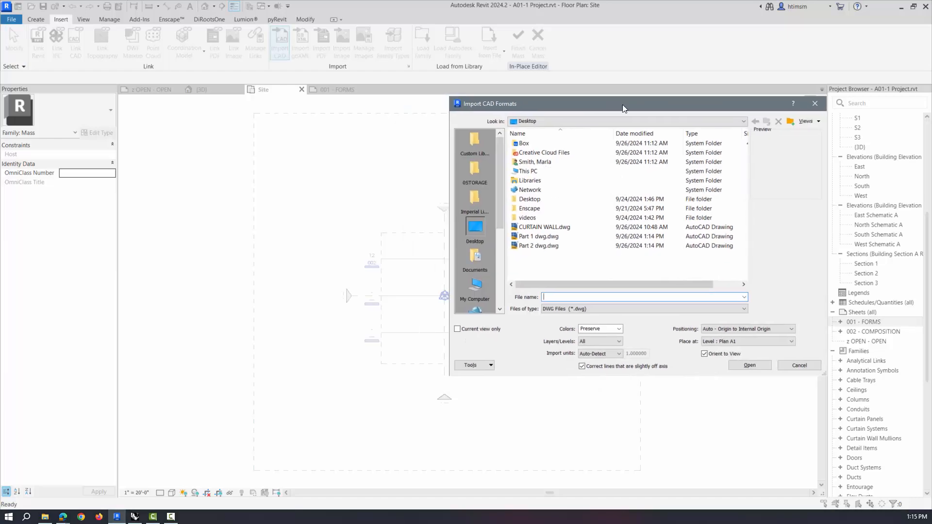
left_click(539, 237)
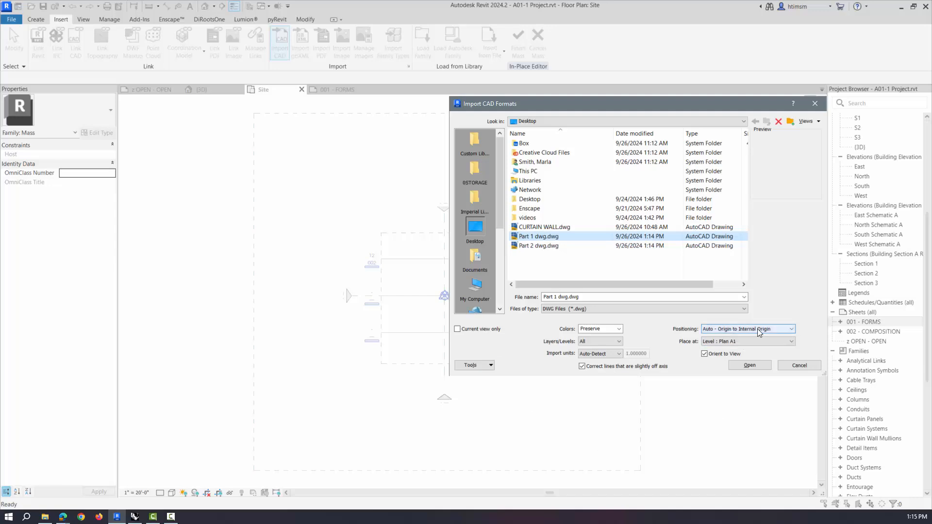
left_click(750, 365)
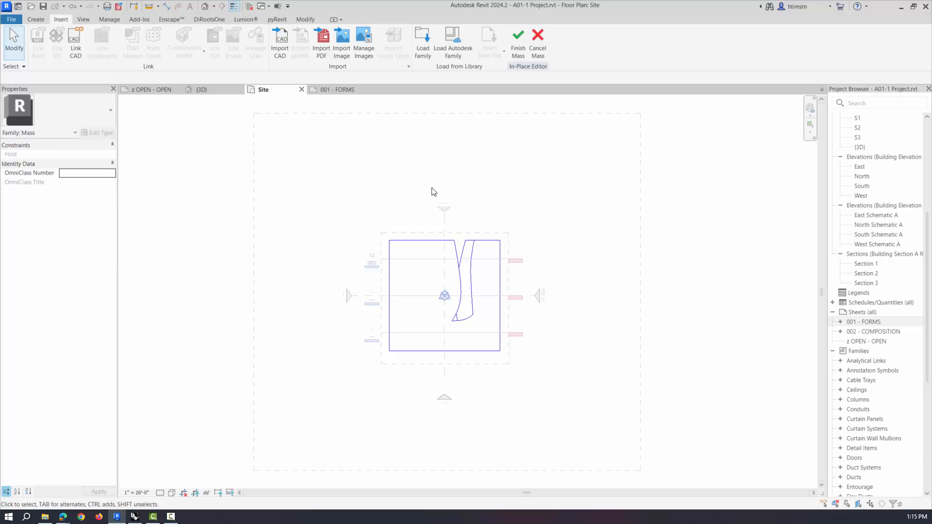
left_click(519, 53)
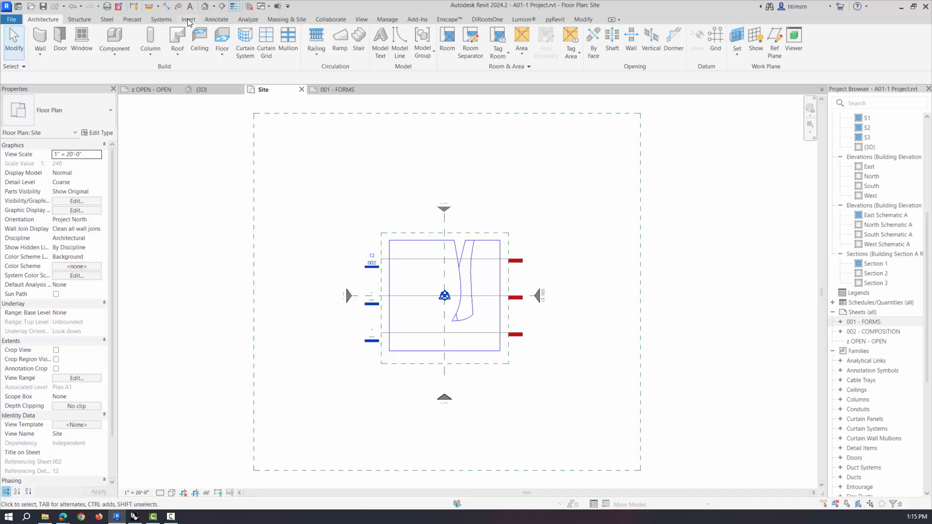
Create a second in-place model in the Mass category with the name Mass 2
left_click(115, 54)
left_click(118, 92)
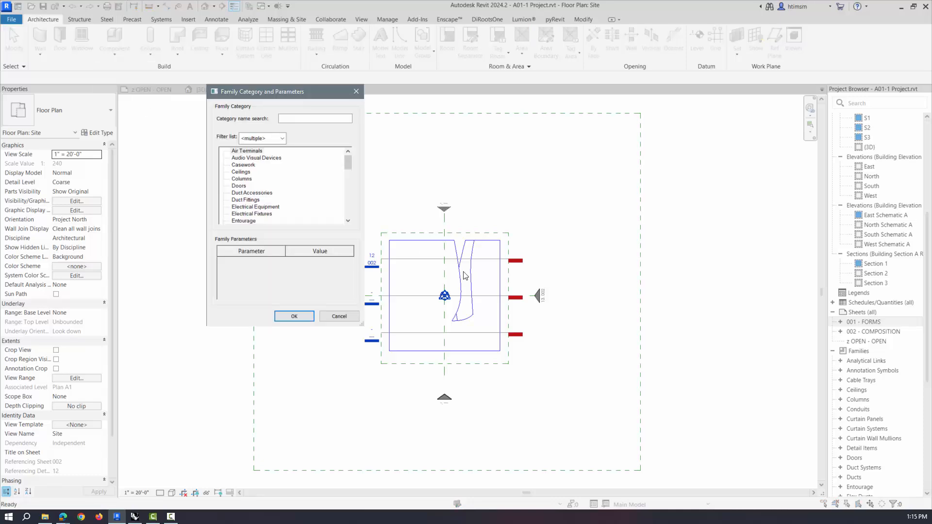
scroll(260, 195, "down", 3)
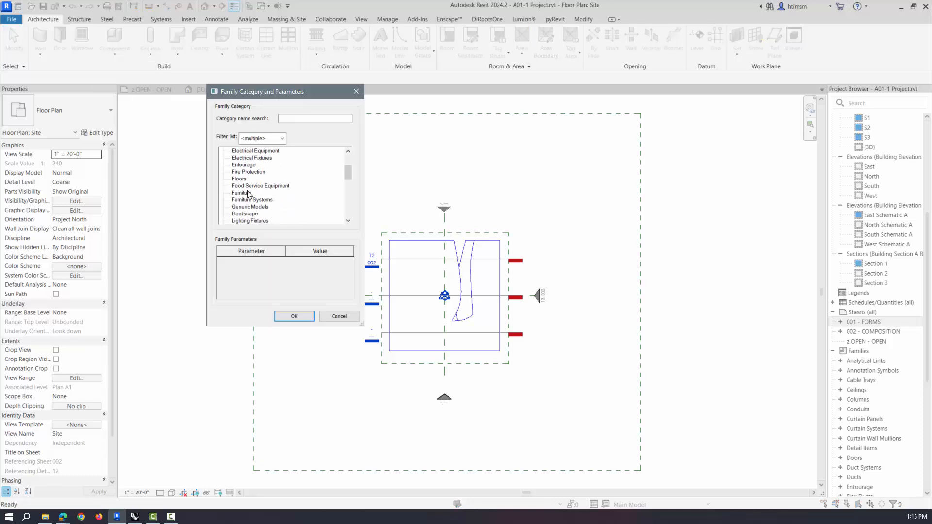
scroll(237, 204, "down", 1)
left_click(237, 206)
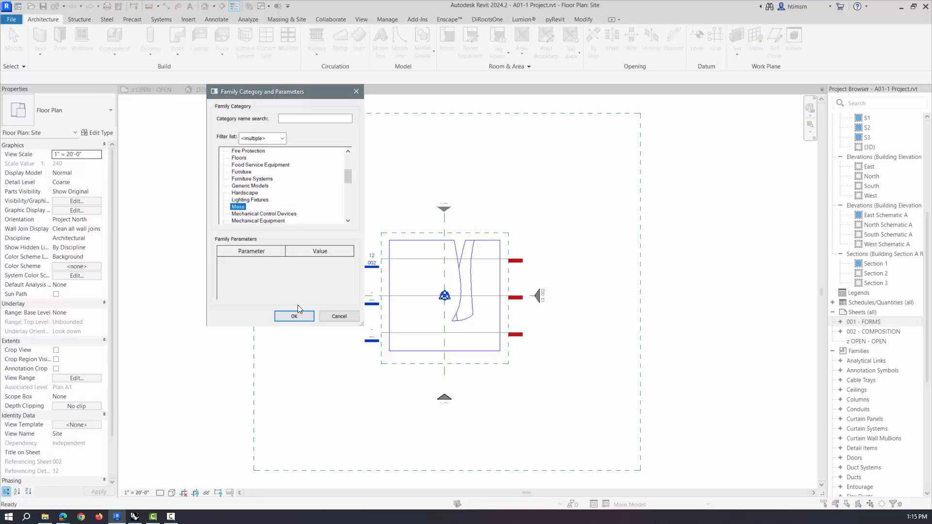
left_click(294, 316)
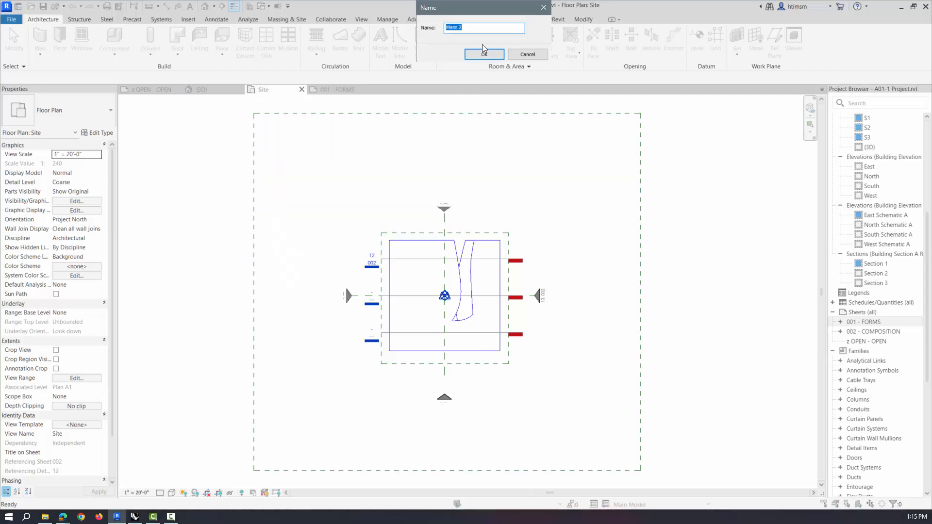
left_click(483, 55)
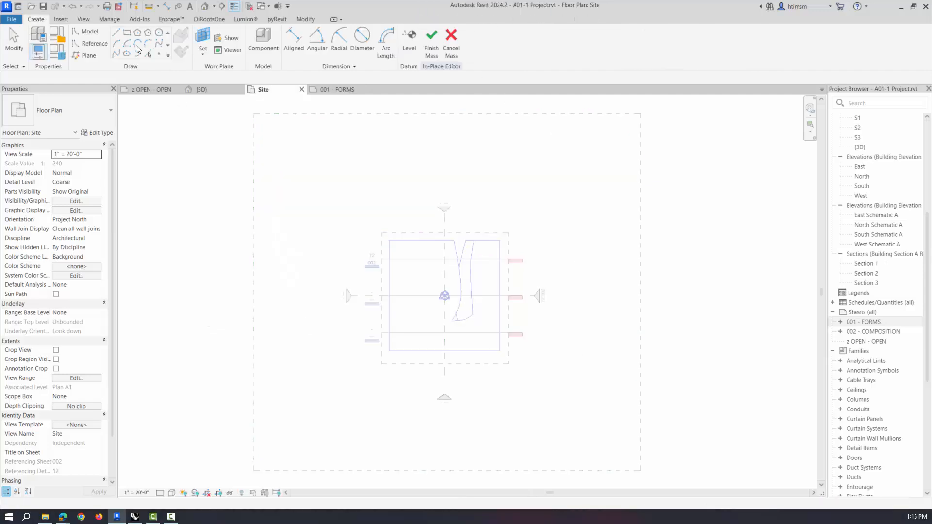
Import Part 2 dwg.dwg from the Desktop into the mass with Auto - Origin to Internal Origin positioning and finish the mass
left_click(63, 19)
left_click(280, 42)
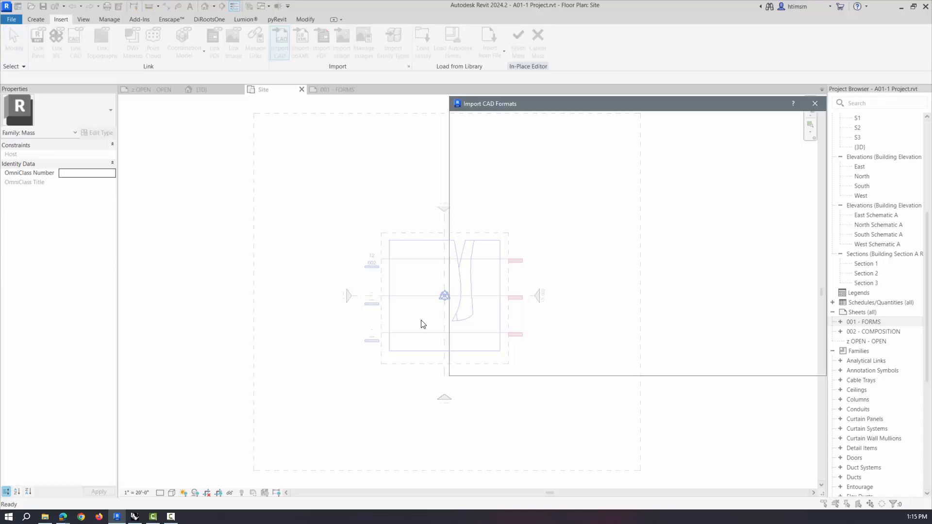
left_click(546, 247)
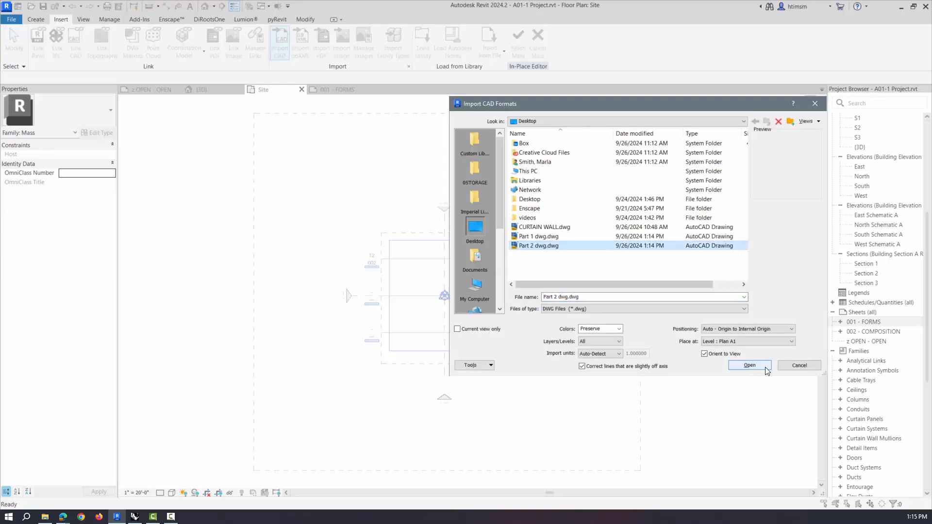
left_click(750, 365)
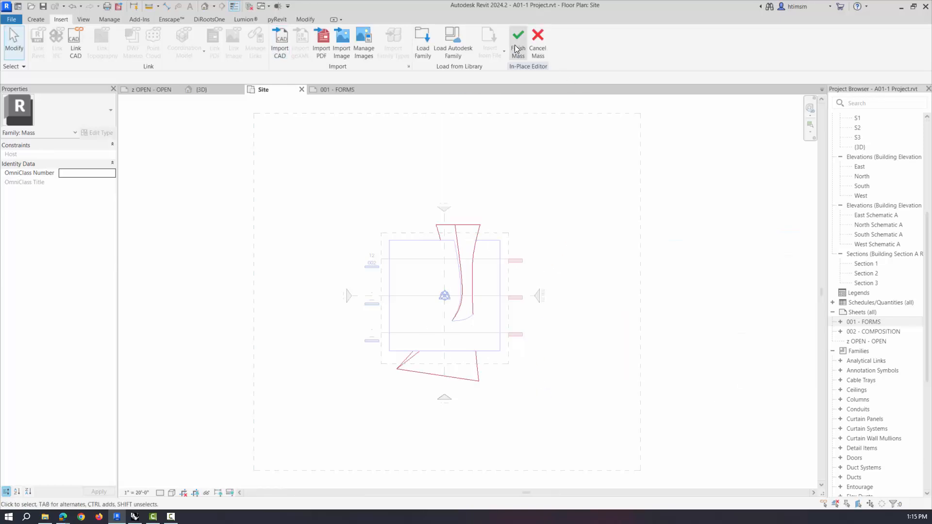
left_click(518, 43)
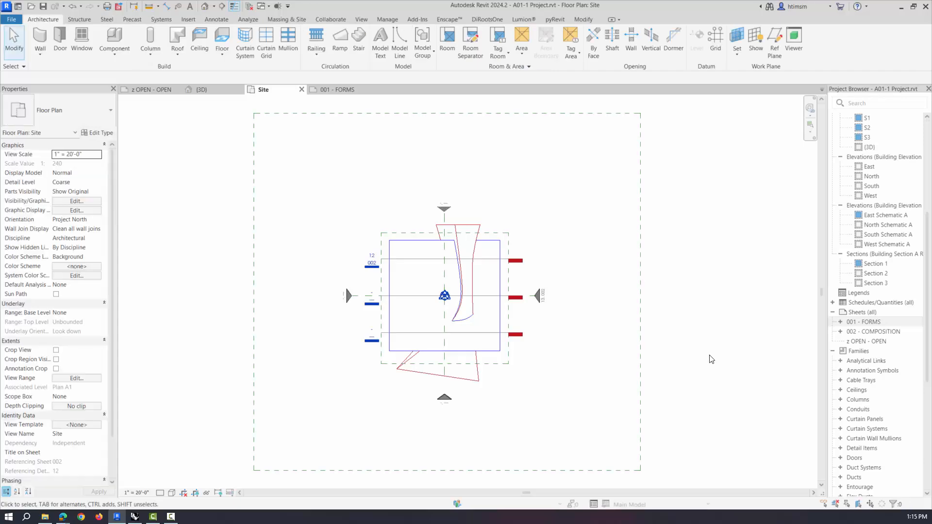
Inspect both imported masses in the default 3D view from several angles and on sheet 001 - FORMS
left_click(203, 6)
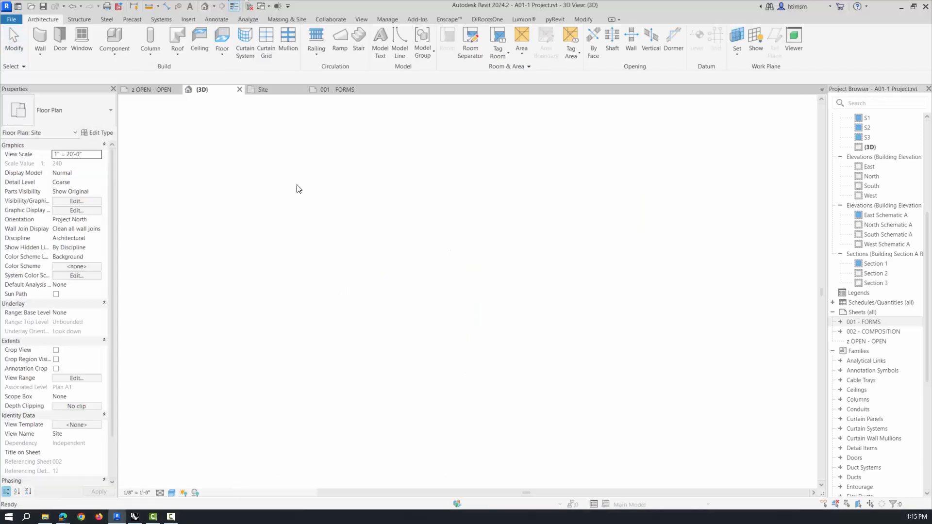
middle_click_drag(638, 426, 578, 371, "shift")
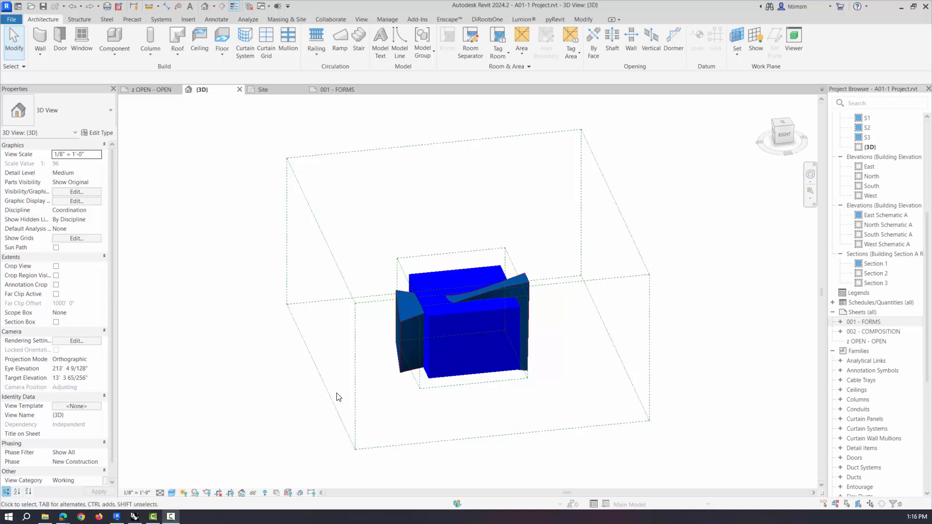
middle_click_drag(395, 401, 537, 410, "shift")
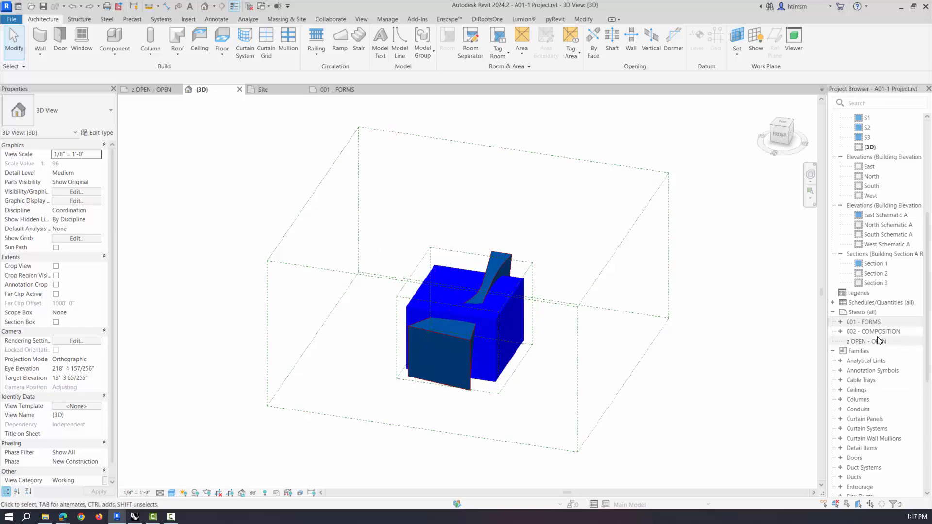
double_click(872, 322)
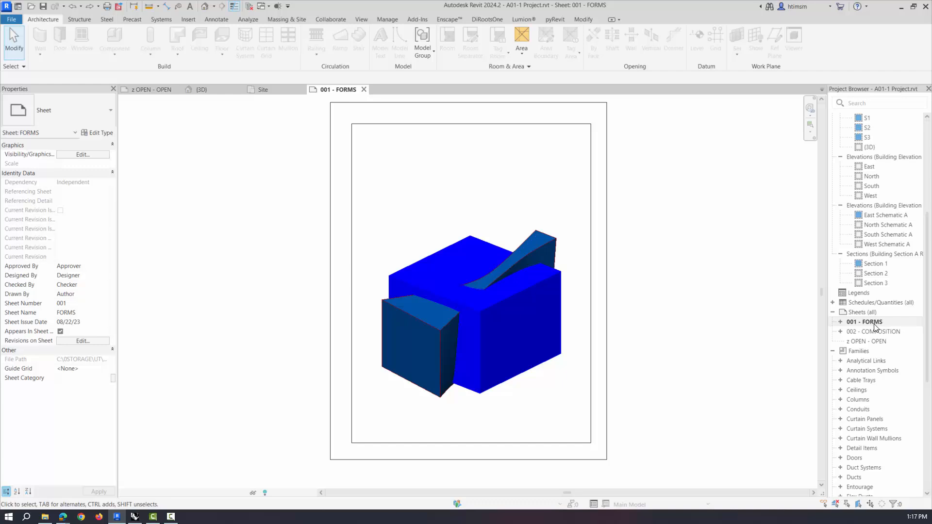
left_click(206, 7)
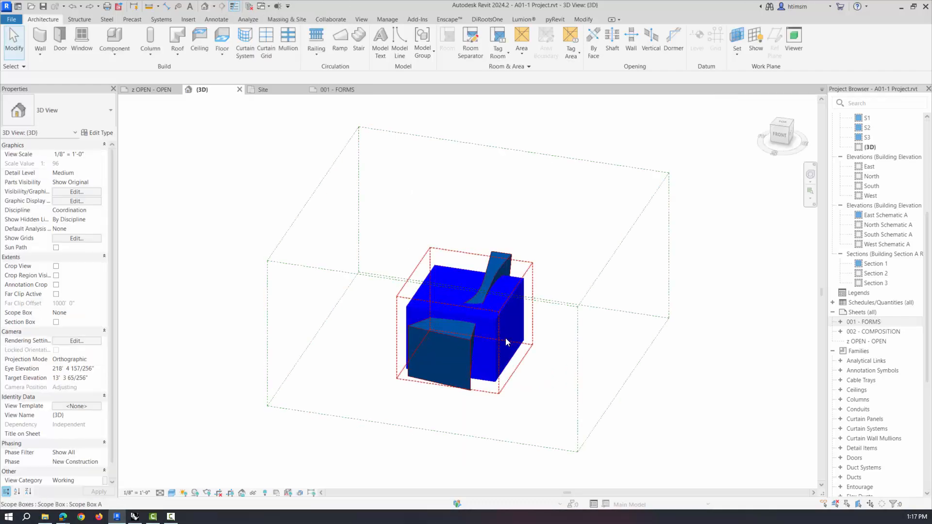
scroll(476, 376, "up", 3)
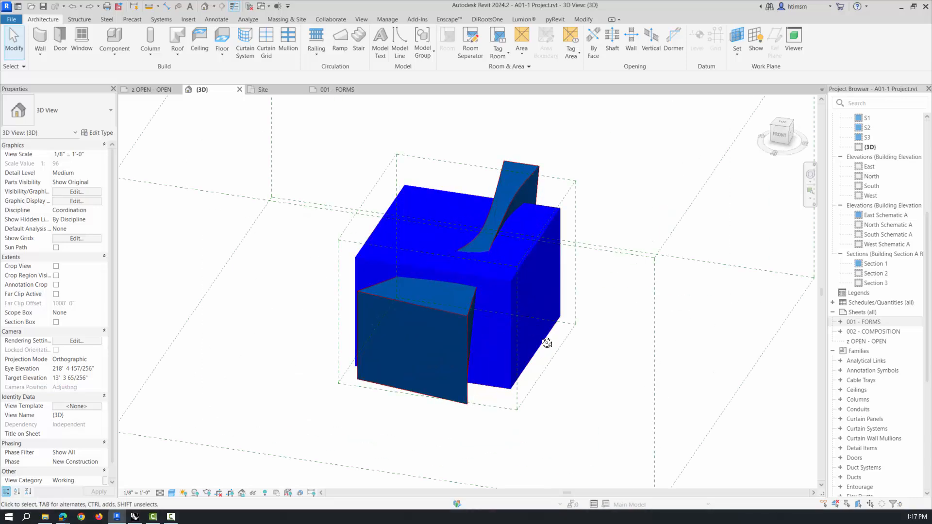
middle_click_drag(435, 295, 448, 337, "shift")
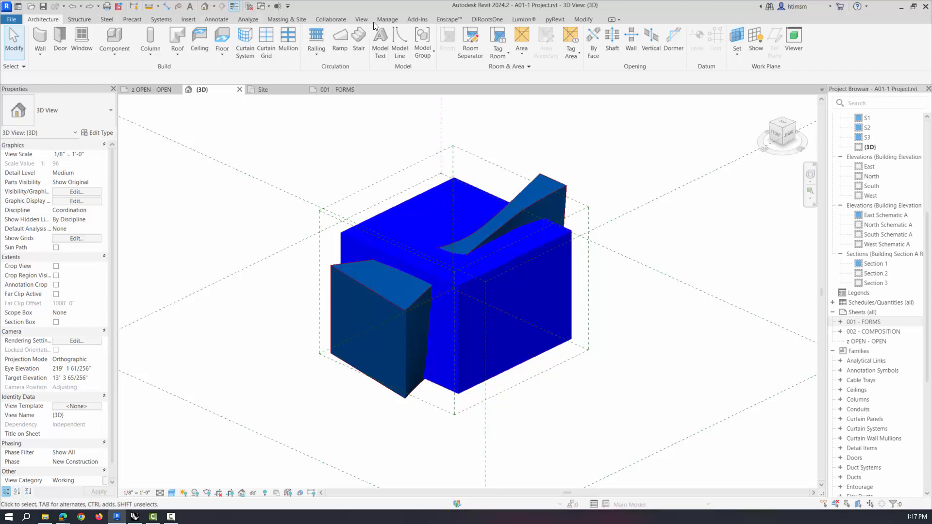
Open the render material of imported Layer 01 from the Object Styles and review its graphics and appearance settings
left_click(386, 21)
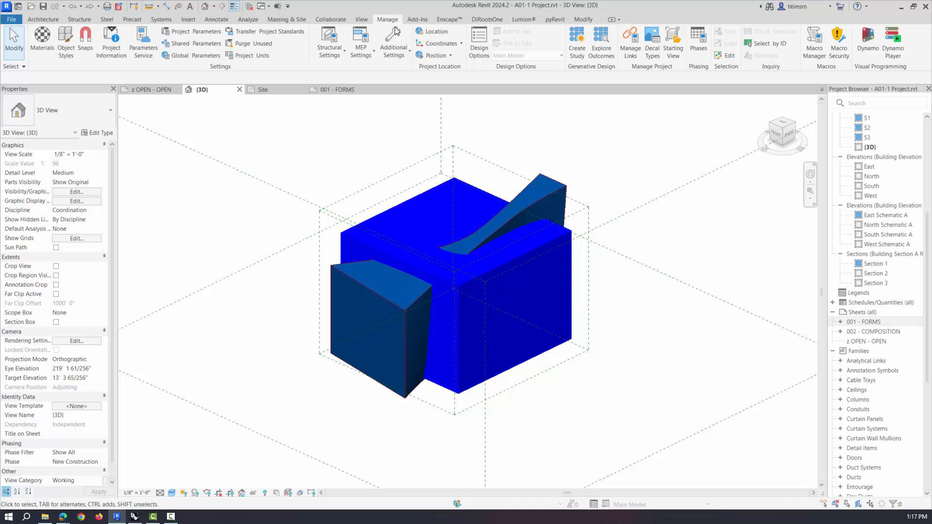
left_click(65, 38)
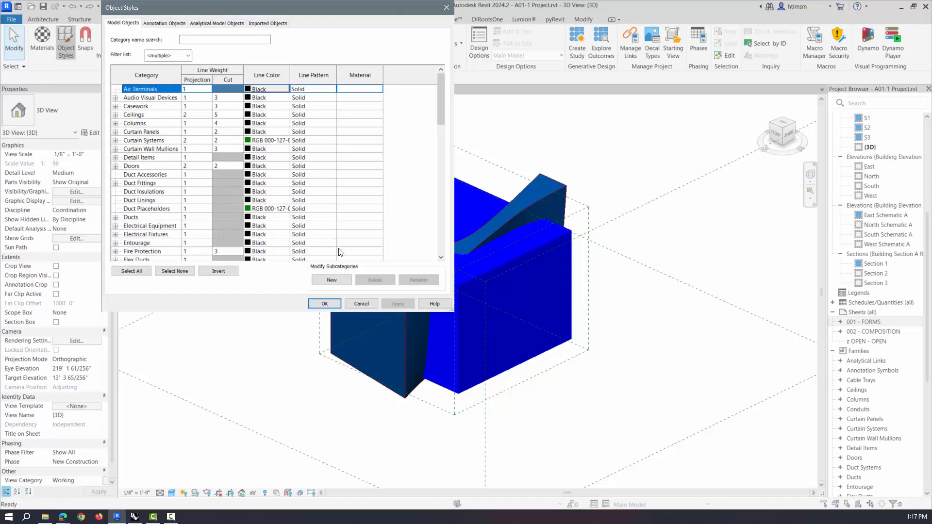
left_click(270, 23)
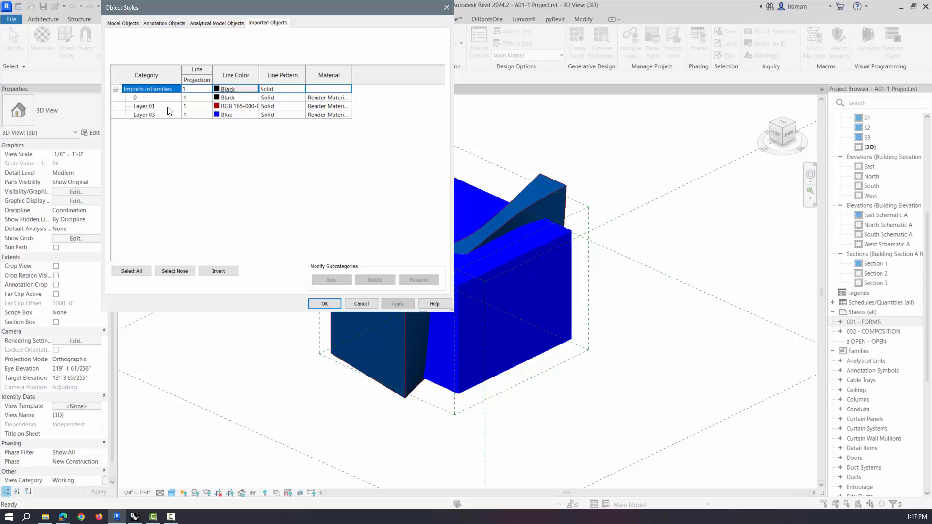
left_click(341, 109)
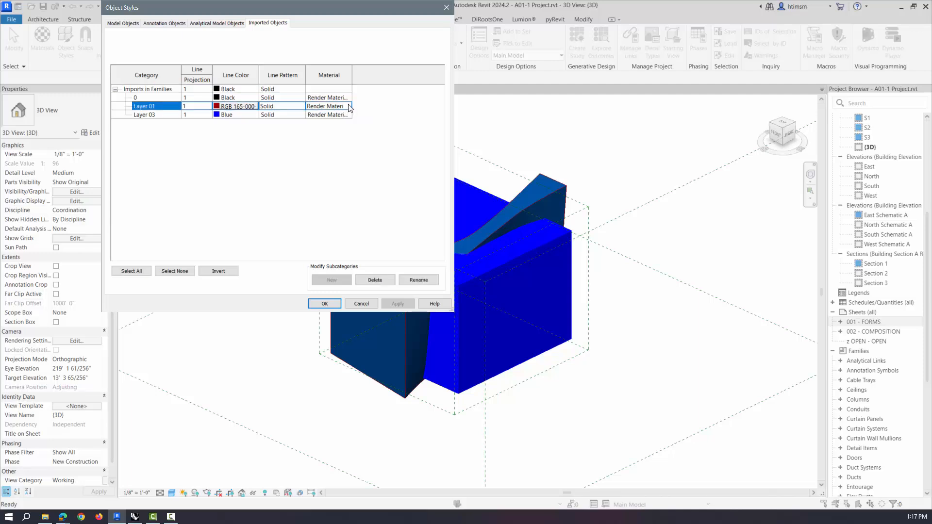
left_click(348, 109)
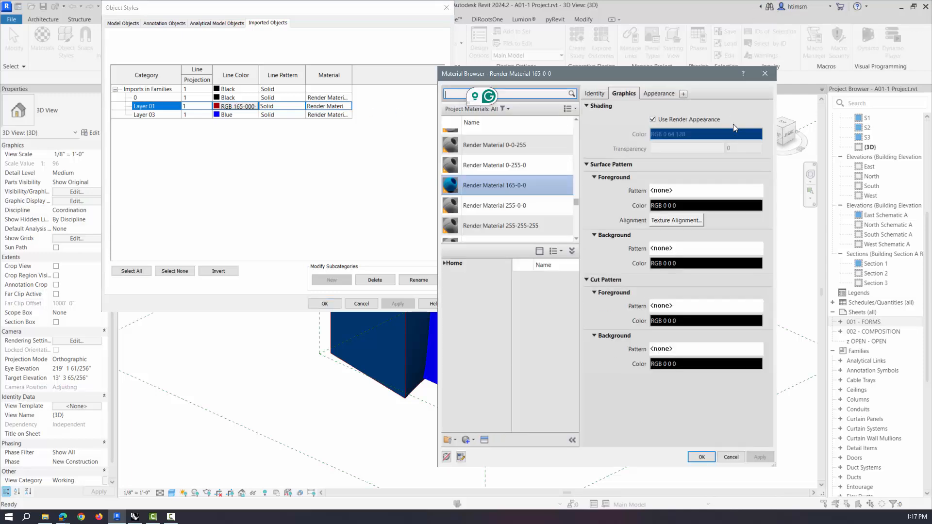
left_click(657, 95)
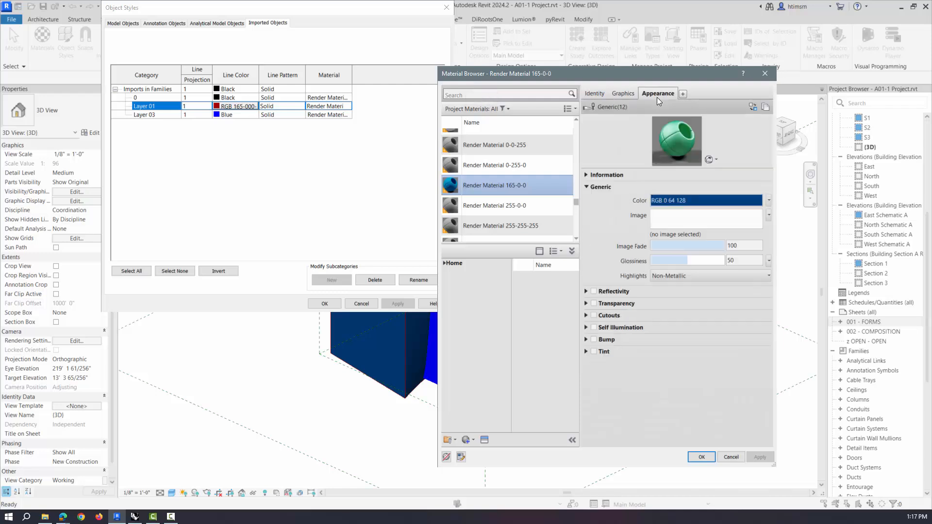
left_click(631, 93)
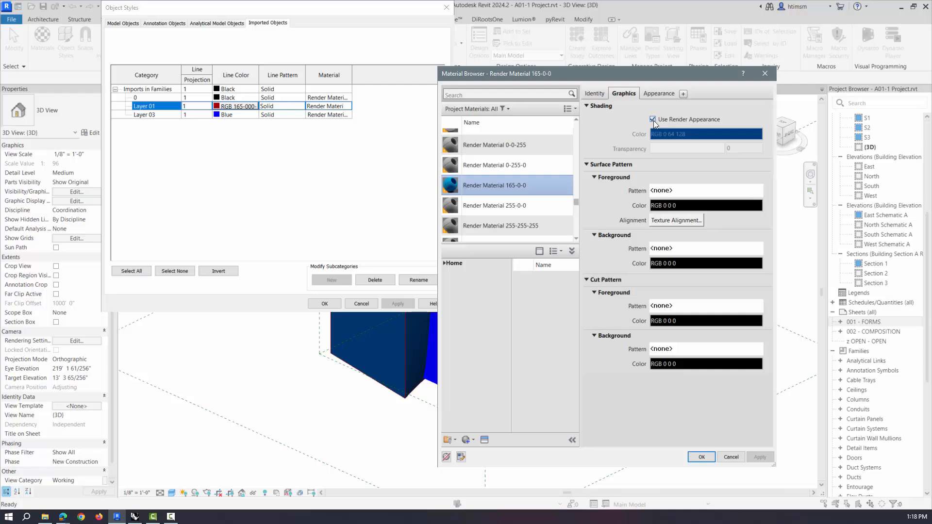
left_click(656, 94)
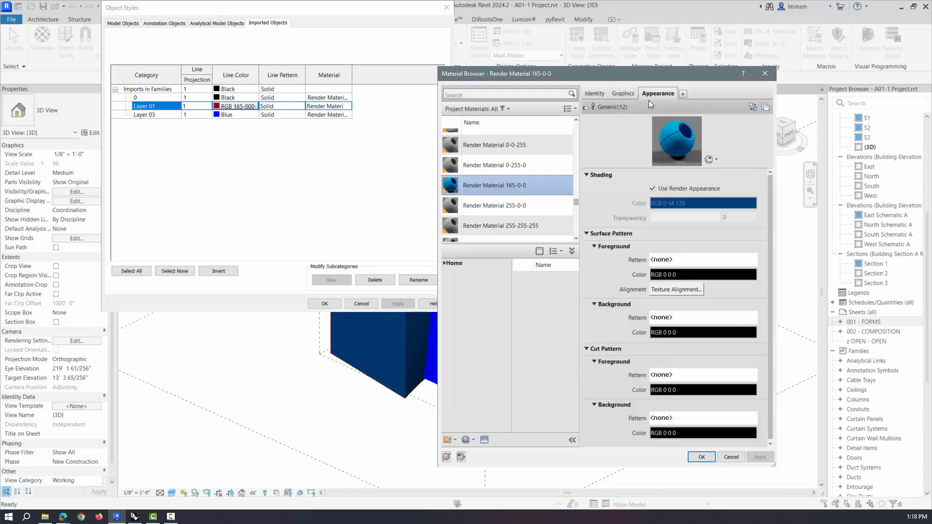
Replace the Layer 01 material's appearance with Flaked Satin - Dark Blue from the Appearance Library's Metallic Paint assets
left_click(752, 107)
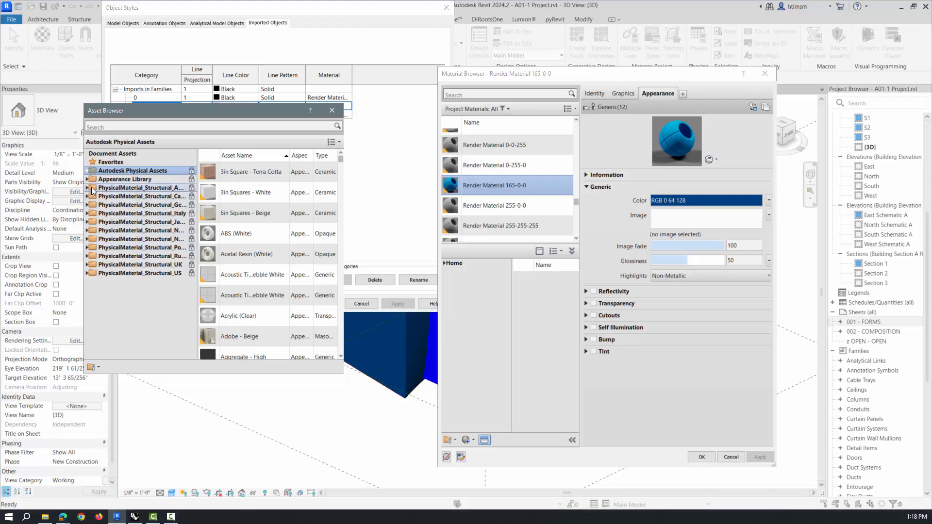
left_click(87, 179)
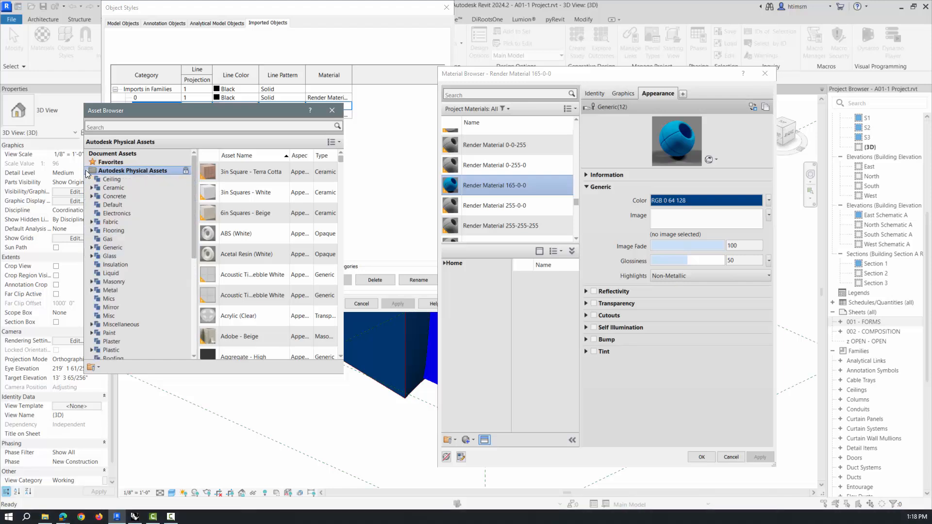
left_click(87, 179)
left_click(88, 179)
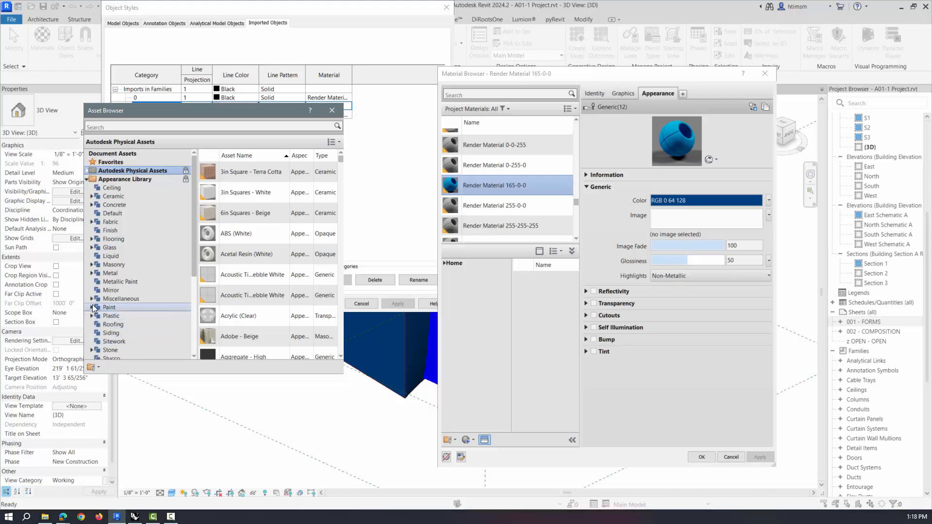
left_click(117, 281)
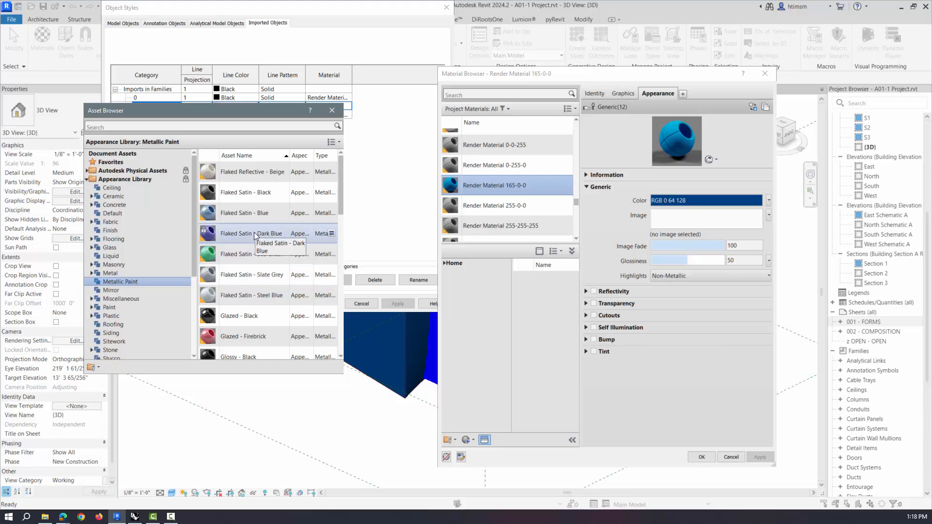
left_click(332, 233)
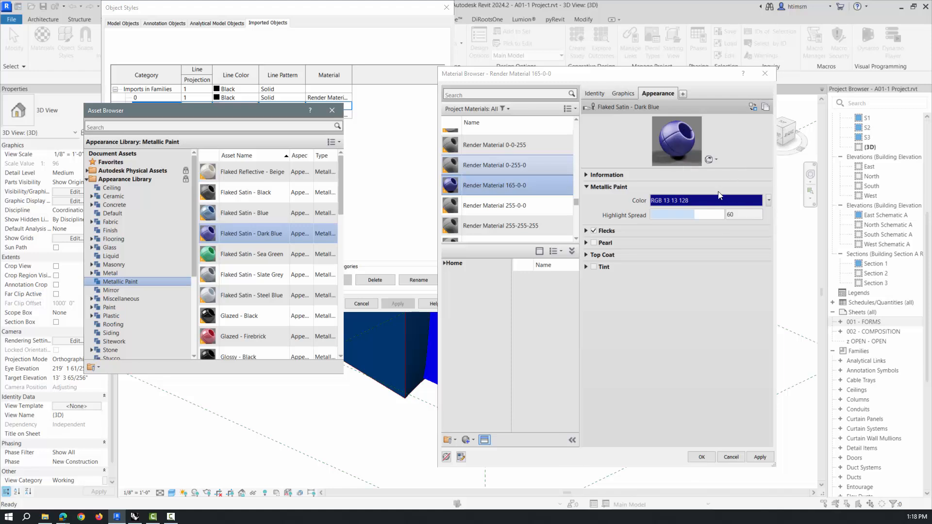
left_click(752, 107)
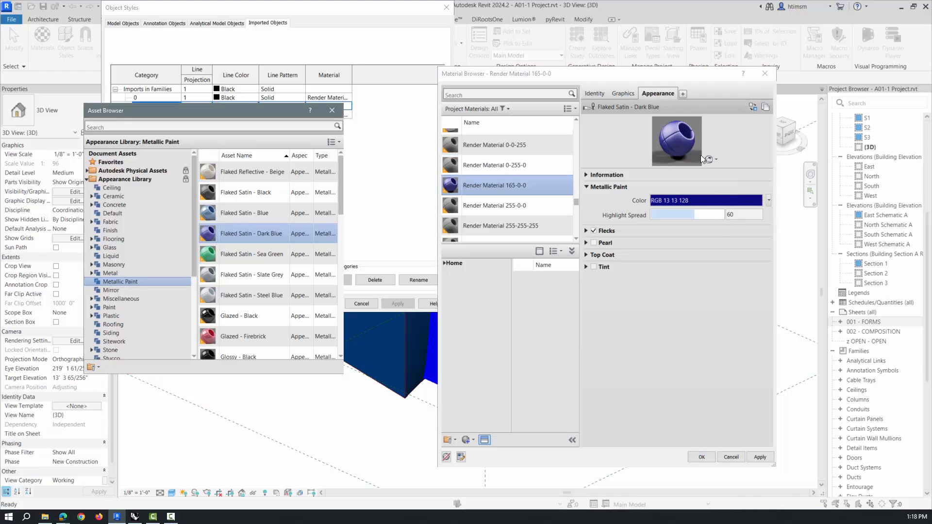
Switch the Layer 01 material's appearance to the Flaked Satin - Sea Green asset and apply the change
left_click(237, 252)
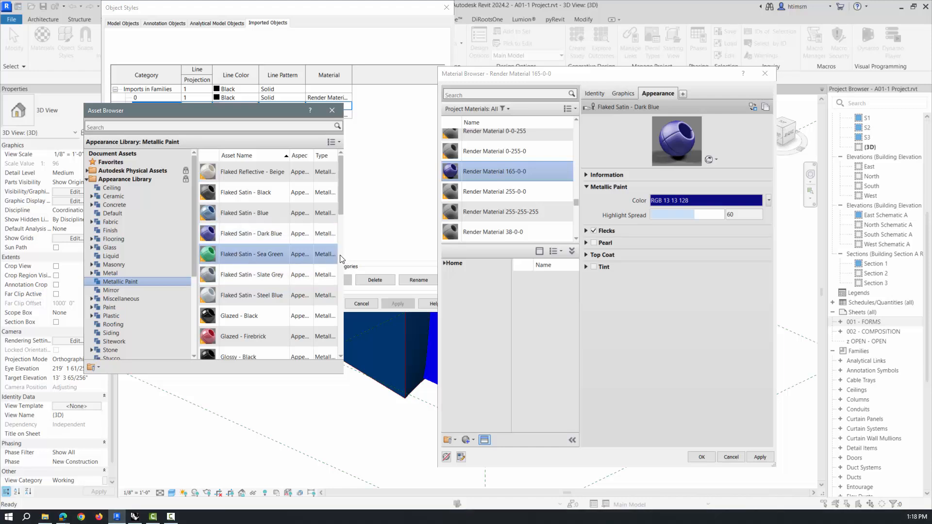
left_click(332, 254)
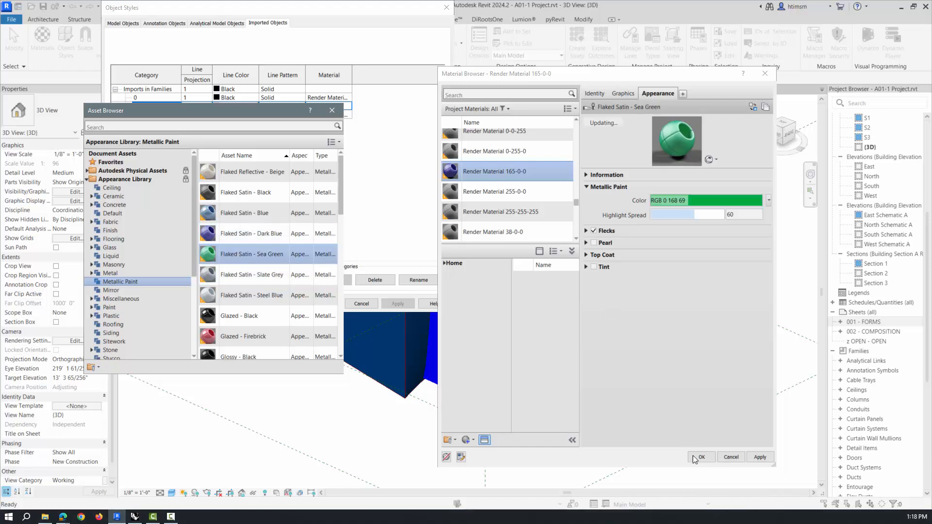
left_click(758, 457)
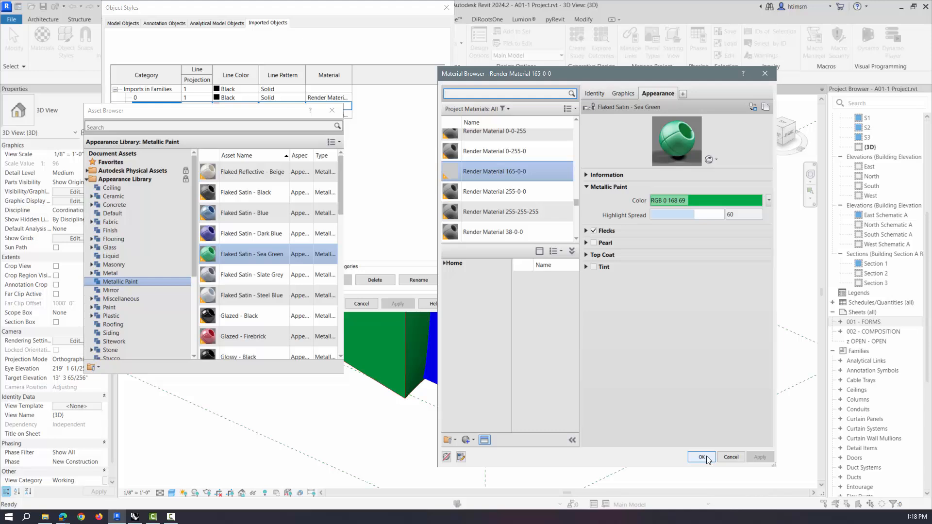
left_click(702, 456)
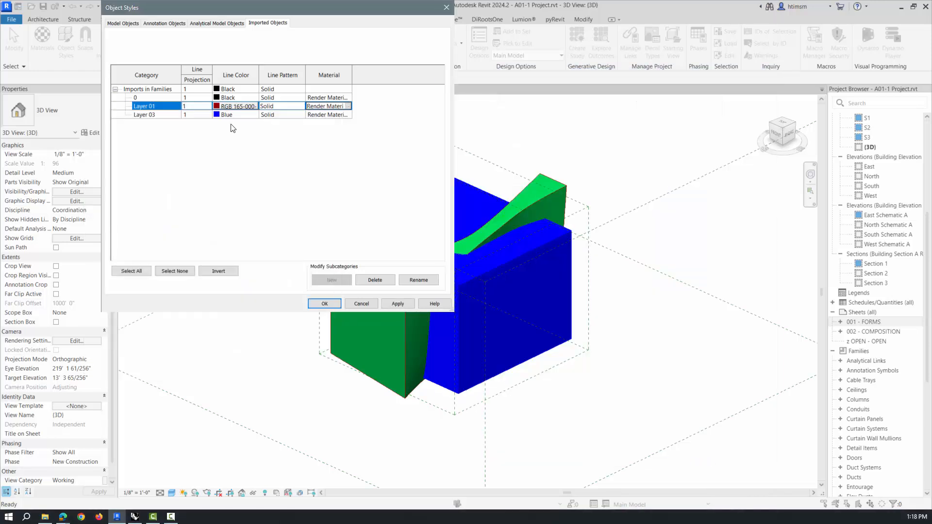
Replace the appearance of imported Layer 03's render material with Plaster - Venetian Rough from the Appearance Library's Stucco assets
left_click(342, 115)
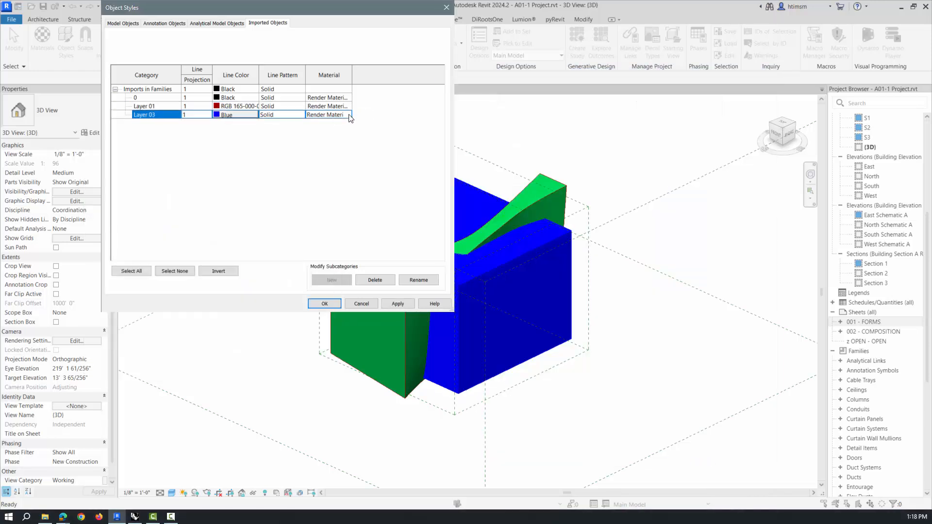
left_click(349, 115)
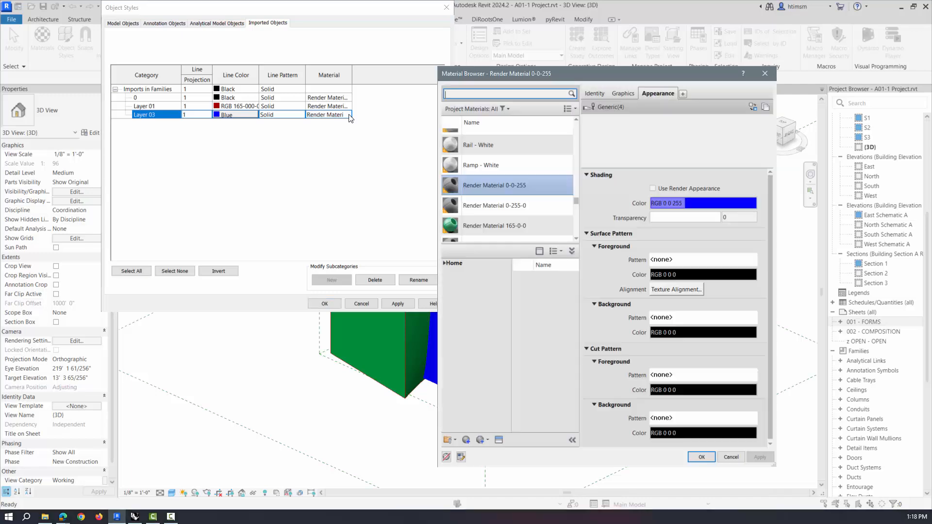
left_click(753, 106)
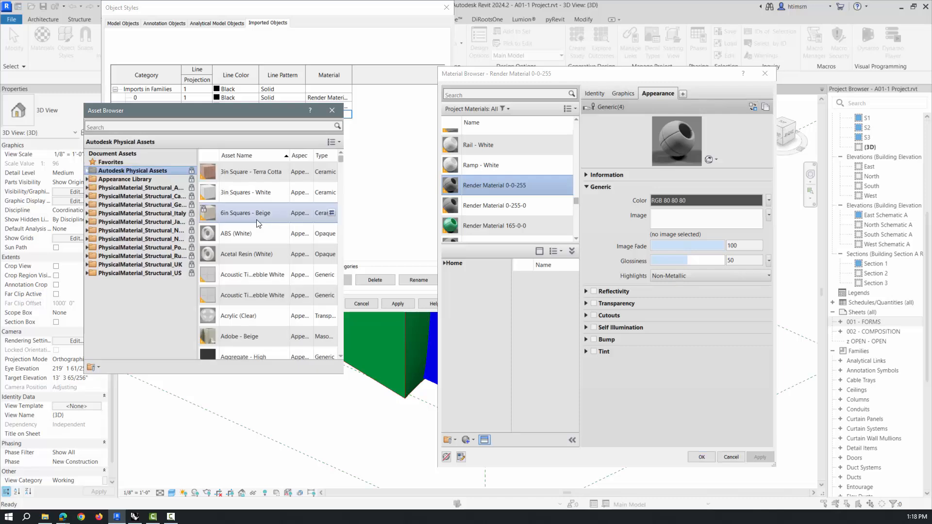
left_click(87, 179)
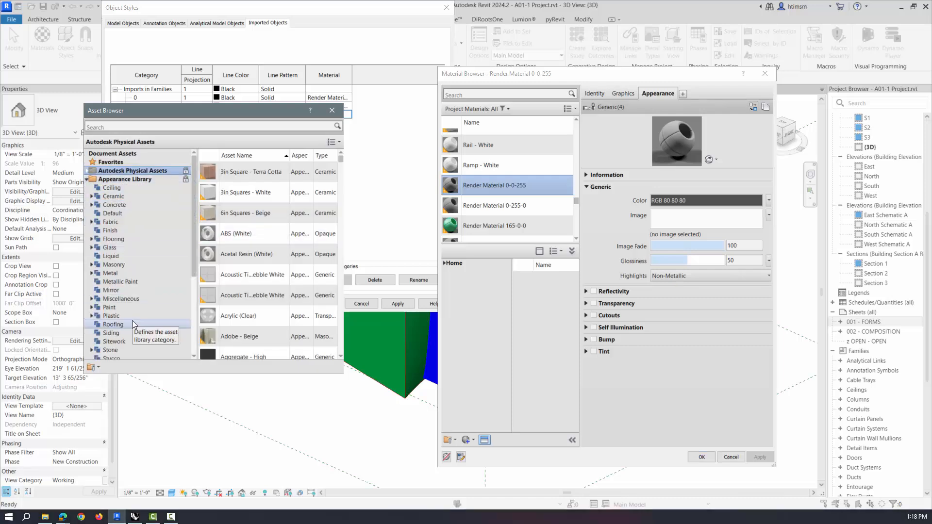
scroll(132, 321, "down", 2)
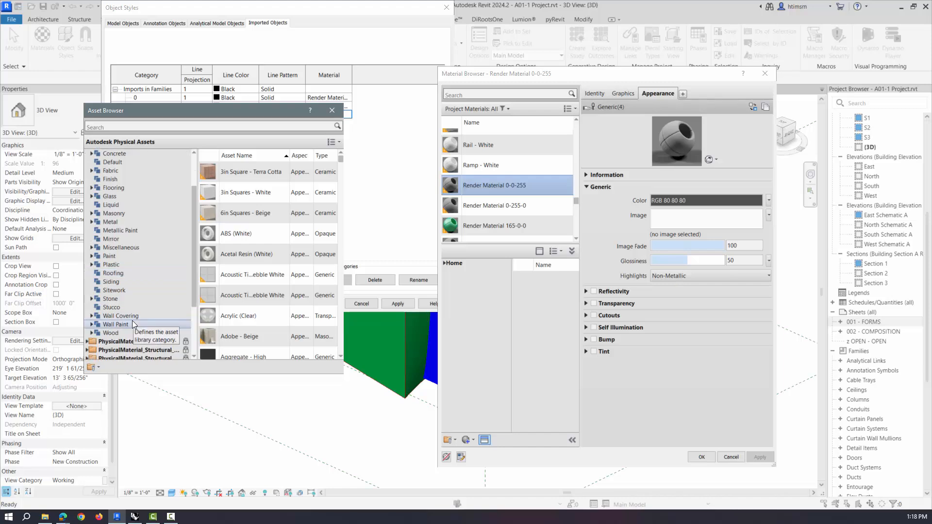
left_click(101, 307)
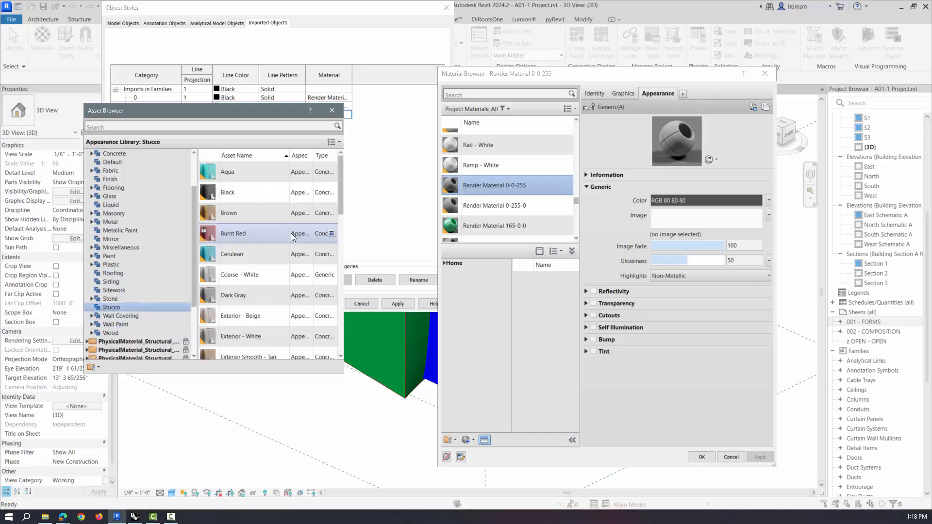
scroll(263, 269, "down", 3)
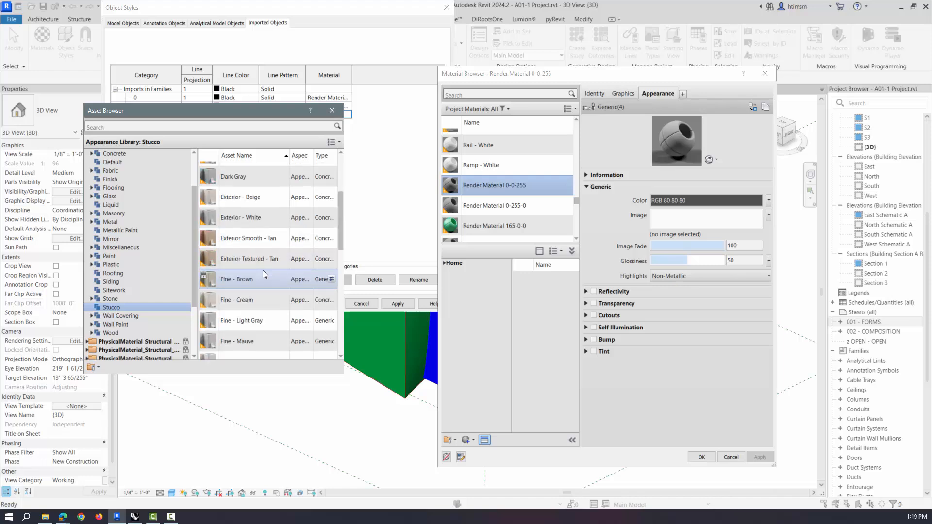
scroll(263, 270, "down", 3)
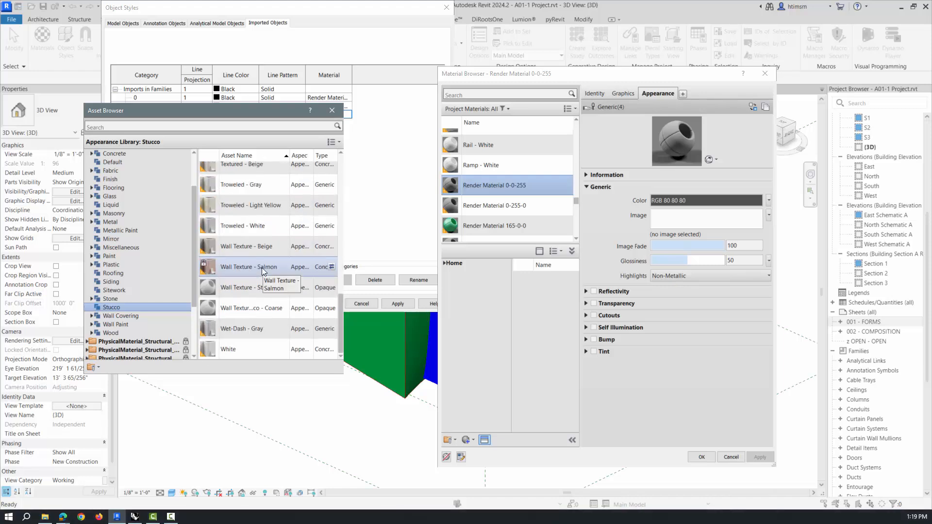
scroll(251, 206, "up", 3)
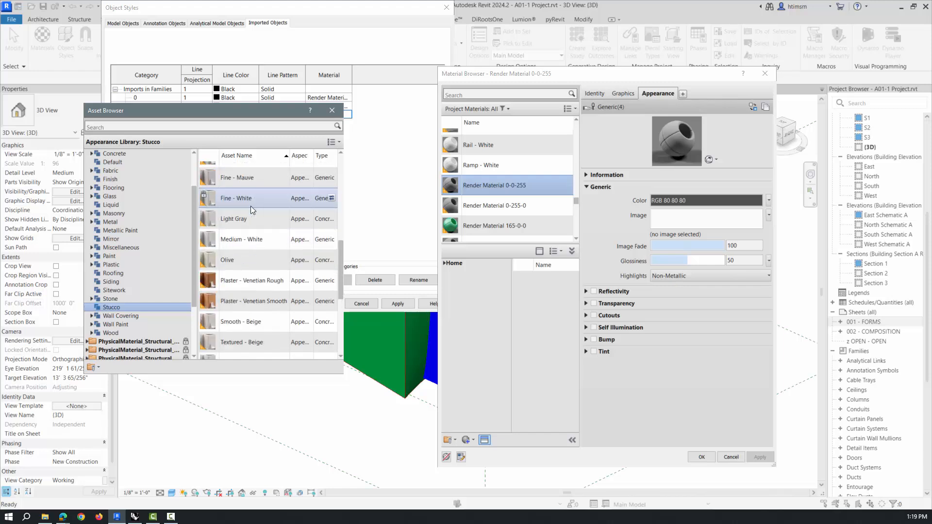
left_click(249, 280)
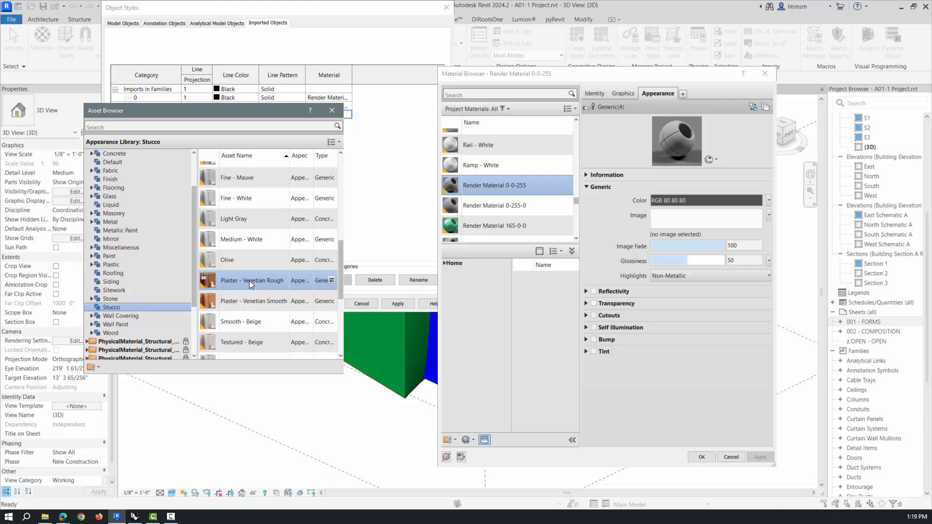
left_click(332, 281)
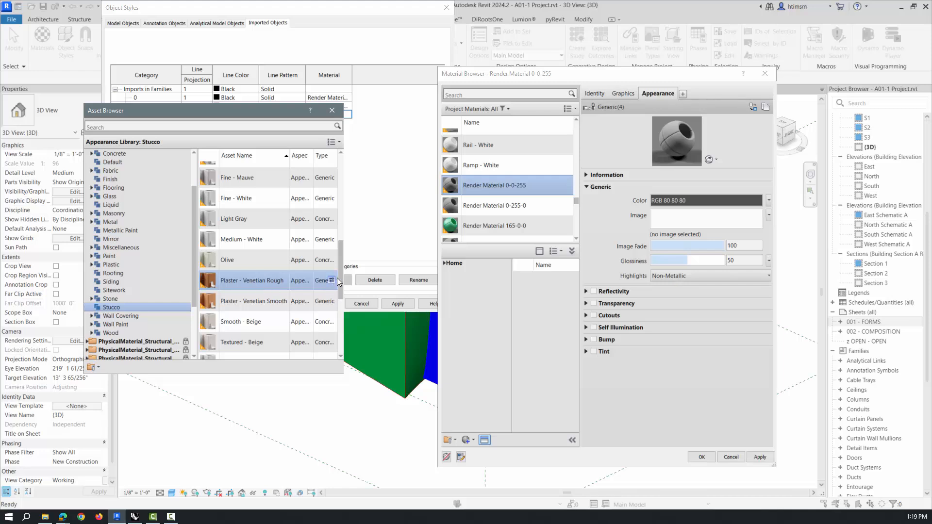
Make the Layer 03 material's shading use its render appearance and accept the material and object style changes
left_click(631, 96)
left_click(653, 119)
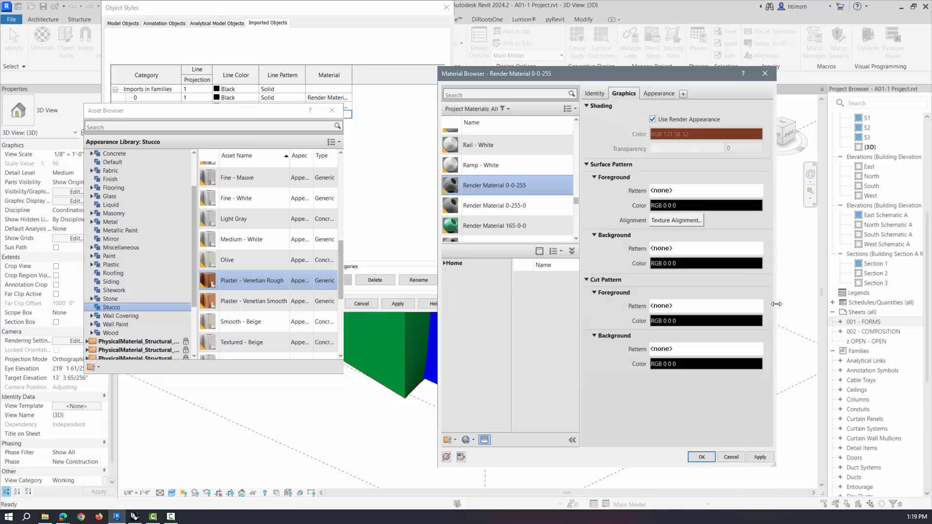
left_click(705, 458)
left_click(324, 304)
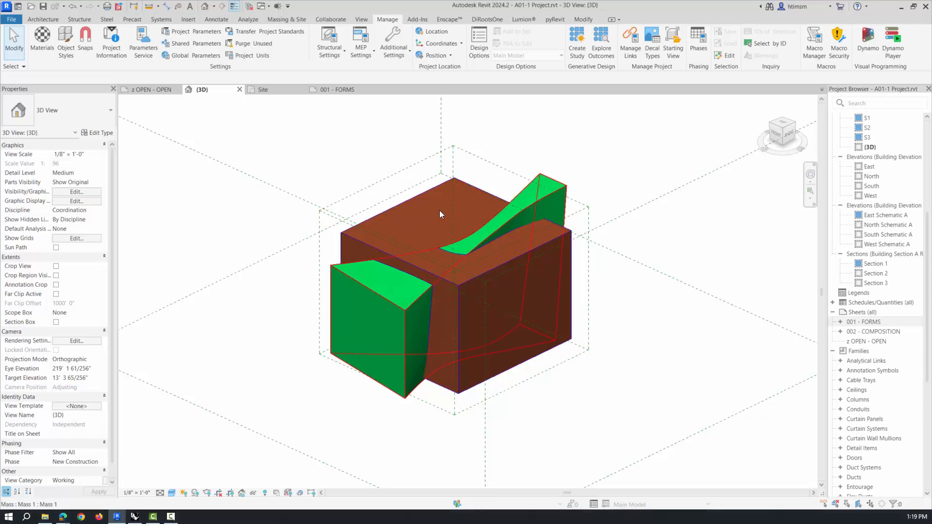
Set the line color of imported Layer 01 to Black in the Object Styles
scroll(334, 287, "up", 2)
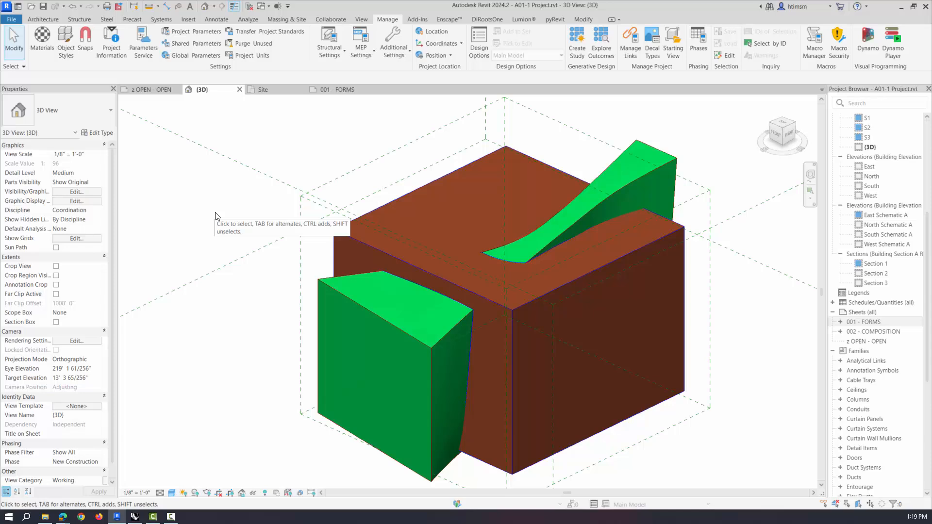
left_click(69, 39)
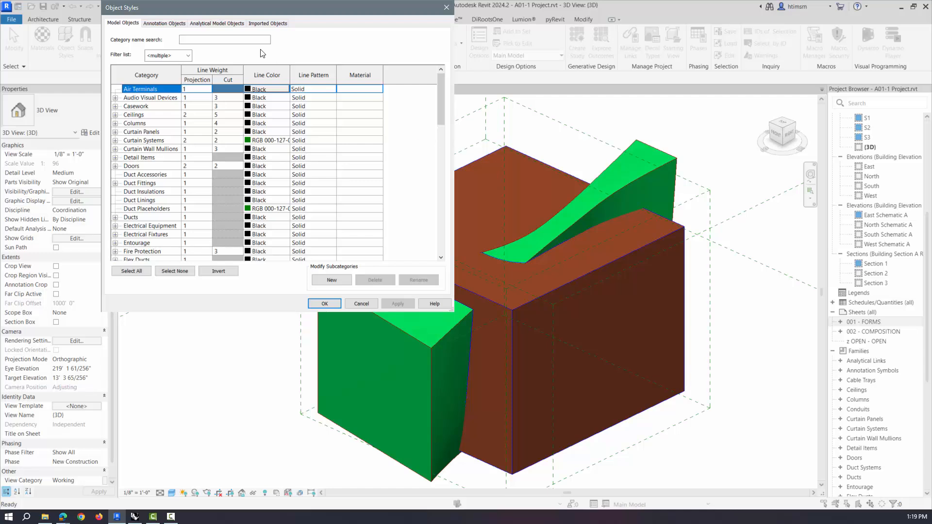
left_click(257, 25)
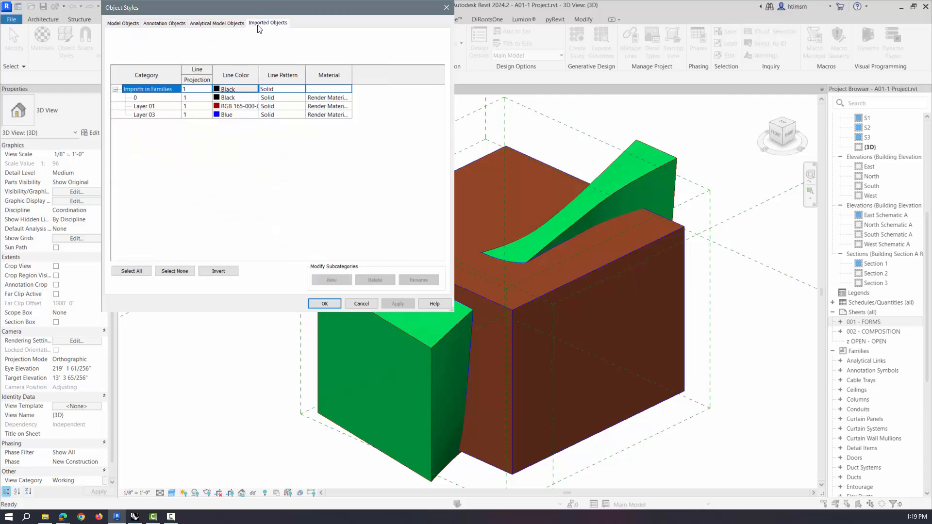
left_click(237, 108)
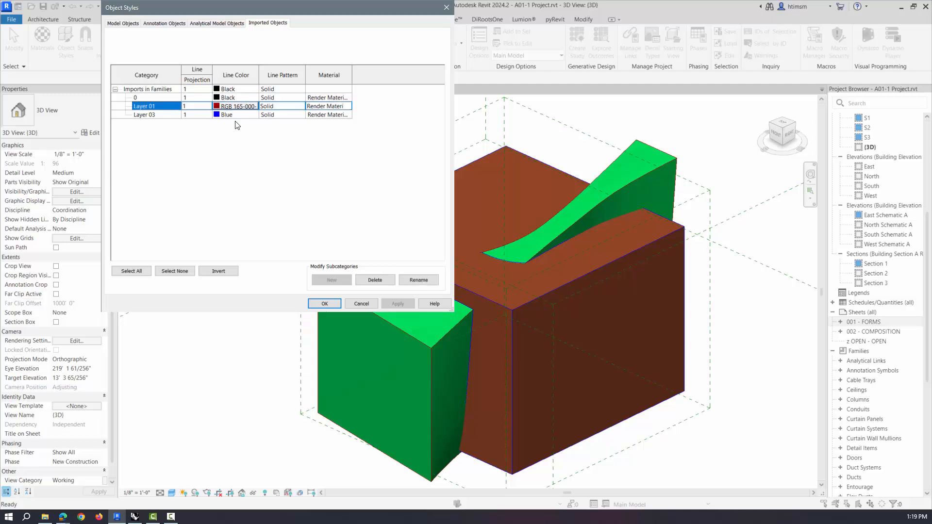
left_click(243, 107)
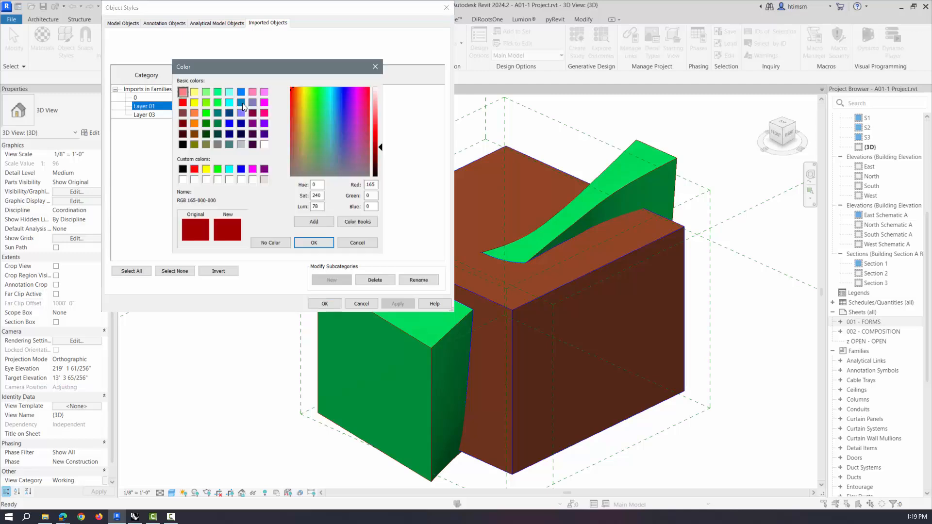
left_click(183, 168)
left_click(313, 242)
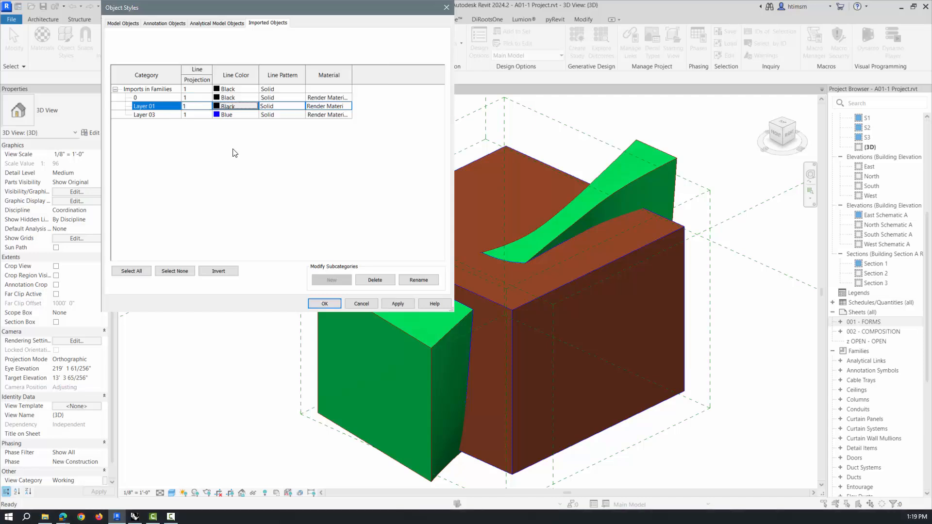
Set the line color of imported Layer 03 to Black and accept the object style changes
left_click(232, 116)
left_click(232, 116)
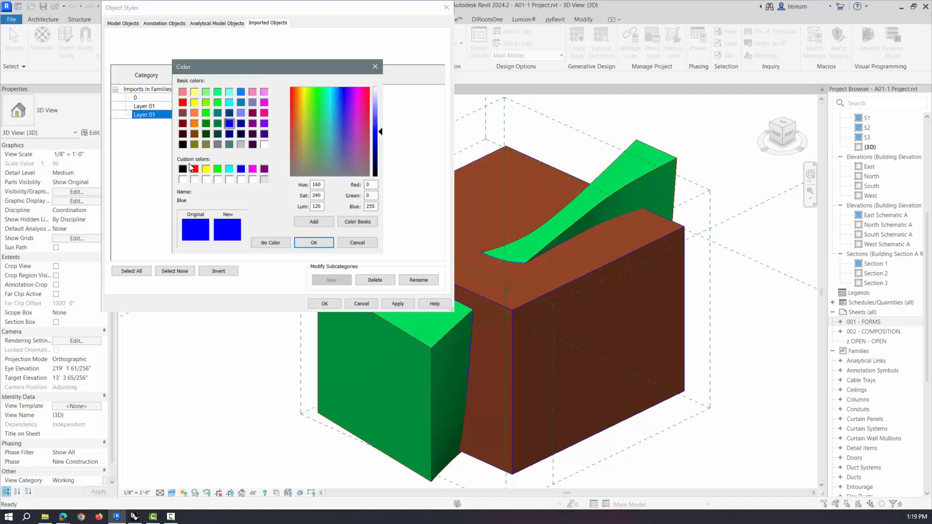
left_click(183, 168)
left_click(322, 242)
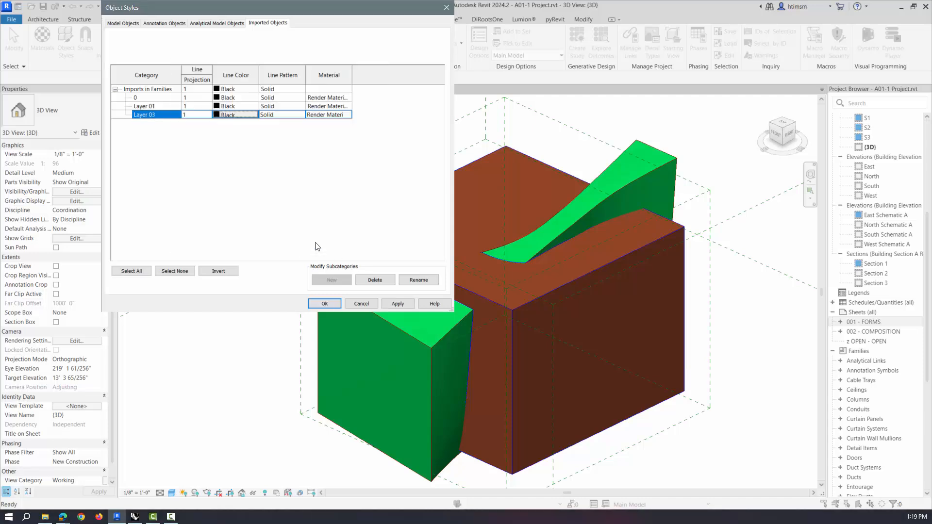
left_click(330, 302)
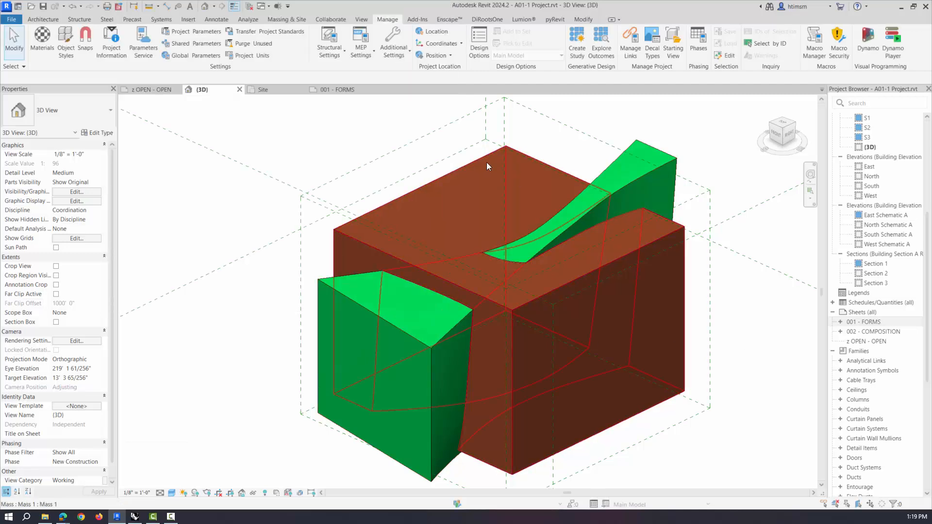
Switch the 3D view's visual style to Realistic and inspect the masses' material textures up close
scroll(353, 136, "down", 1)
left_click(177, 494)
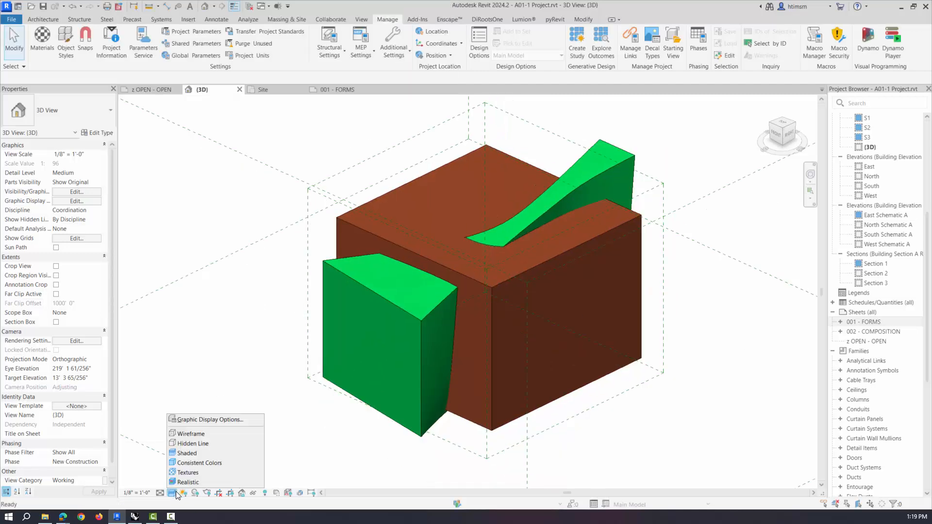
left_click(179, 486)
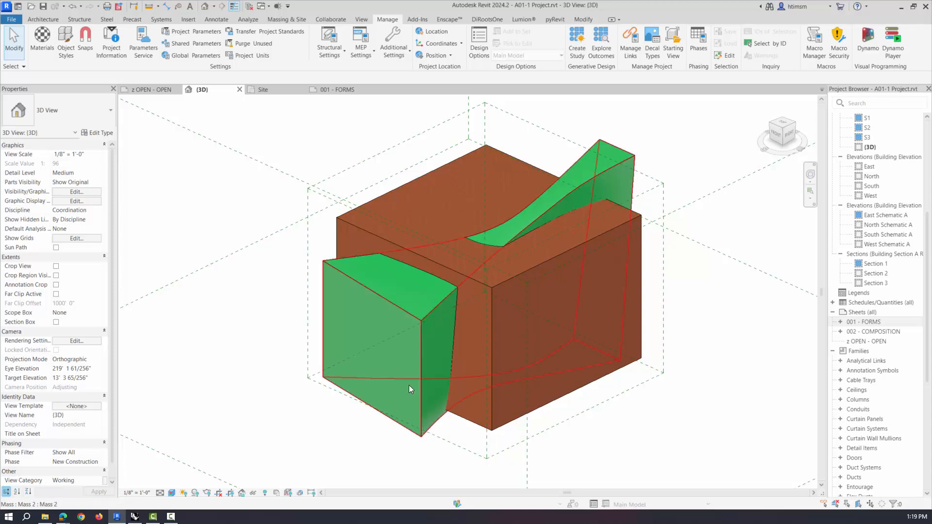
scroll(451, 252, "up", 5)
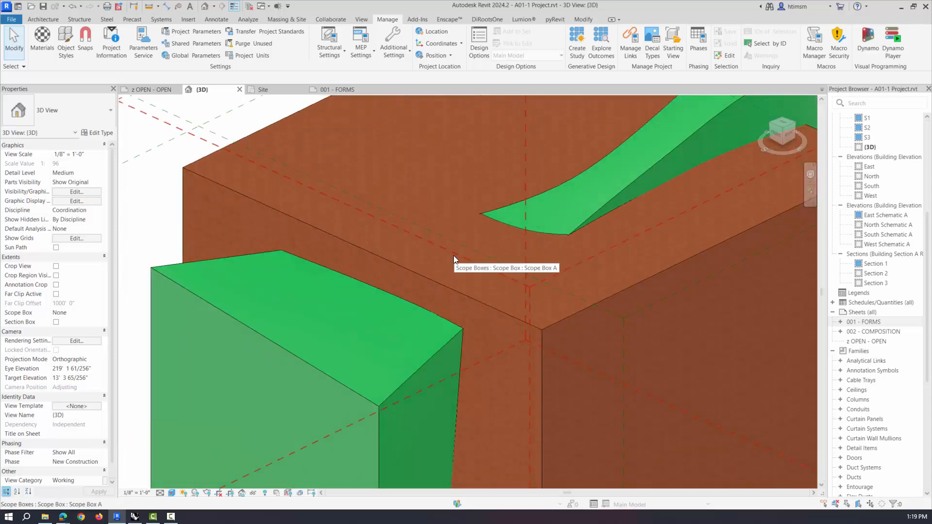
scroll(454, 255, "down", 5)
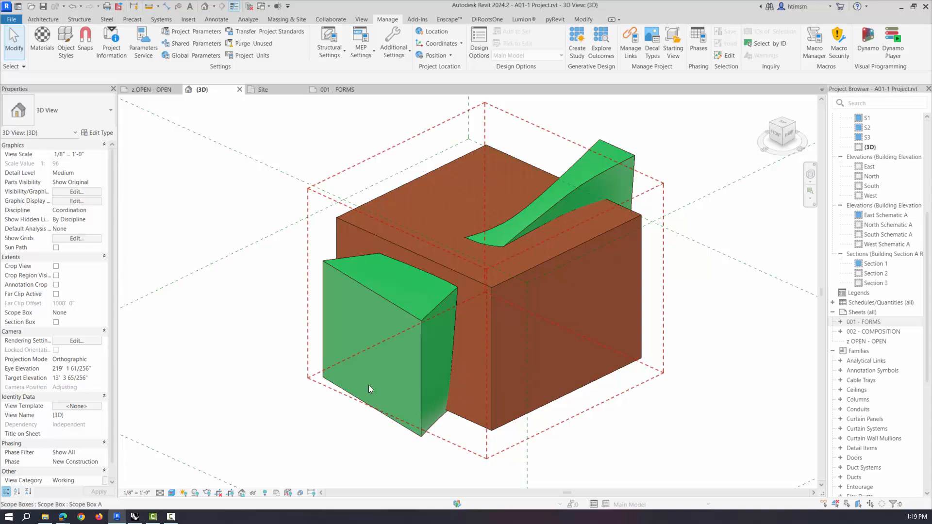
Open sheet 001 - FORMS and bring up the print settings for it
double_click(874, 322)
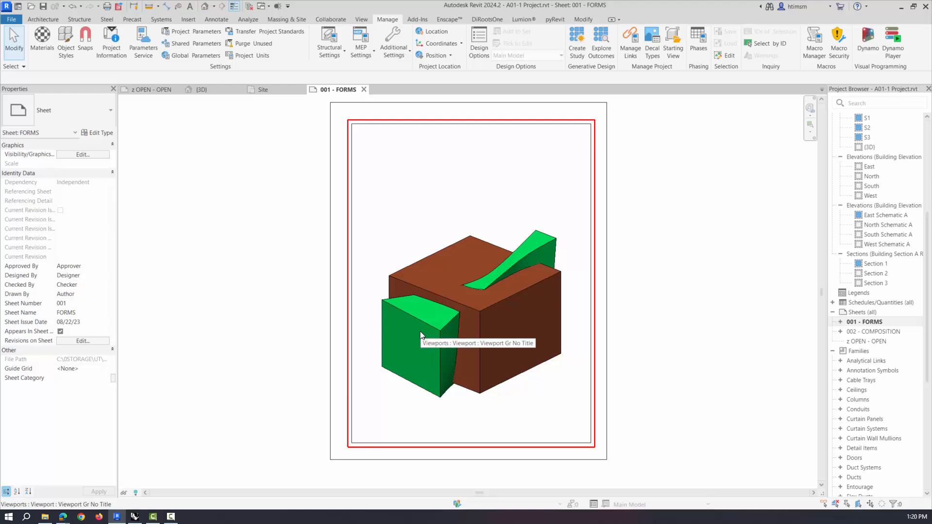
double_click(420, 331)
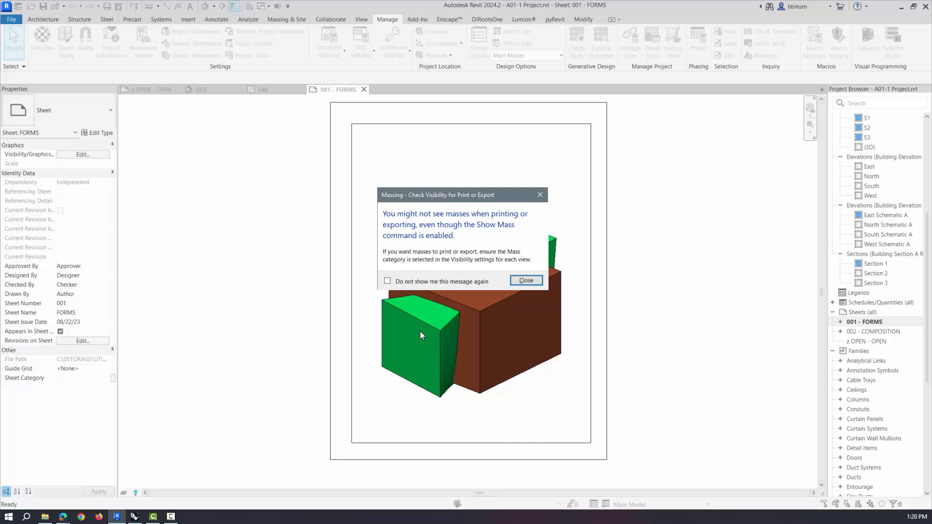
left_click(525, 280)
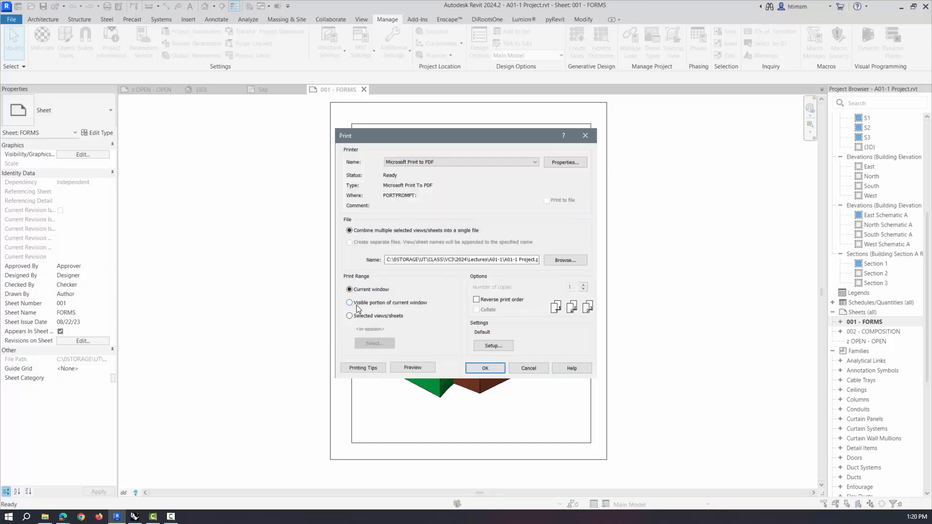
Configure the print setup with Portrait orientation, No Margin offset from corner, 100% zoom and unreferenced view tags hidden
left_click(493, 345)
left_click(493, 178)
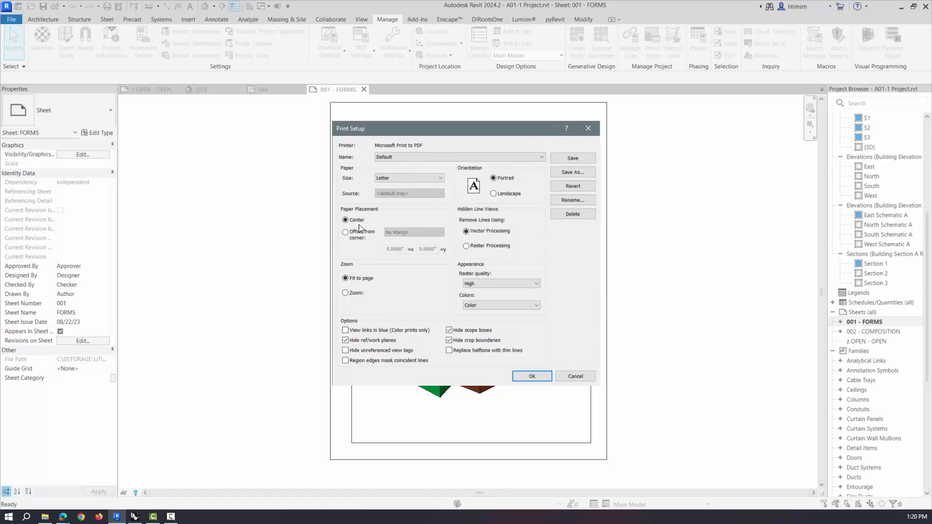
left_click(345, 294)
left_click(361, 234)
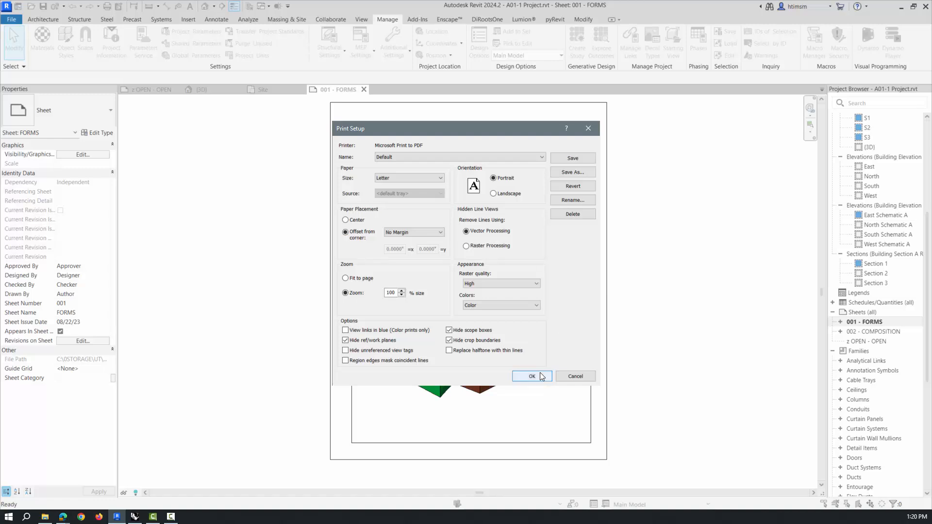
left_click(345, 351)
left_click(533, 377)
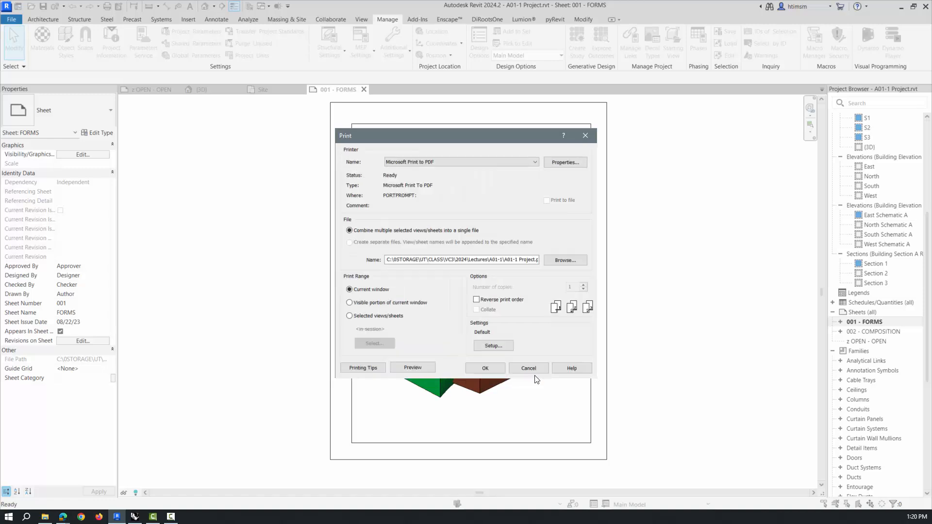
Preview the printout of sheet 001 - FORMS
left_click(419, 367)
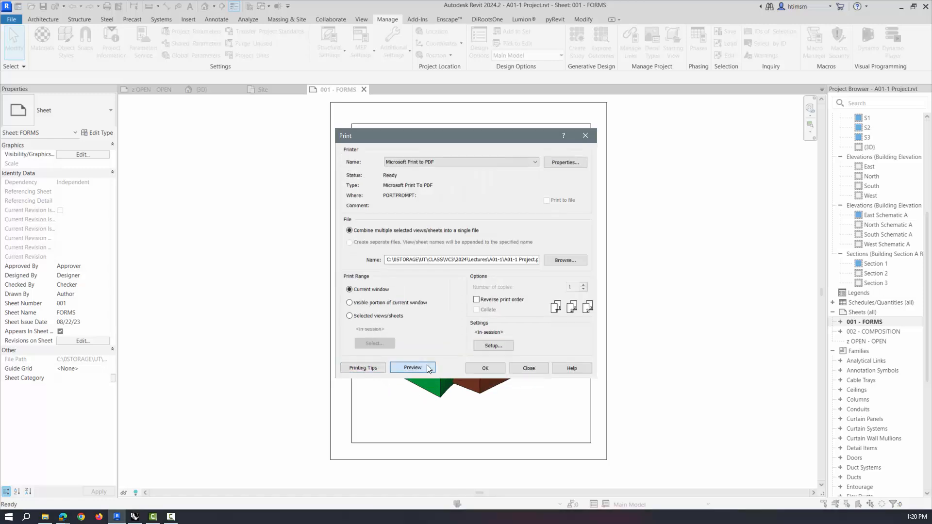
left_click(526, 281)
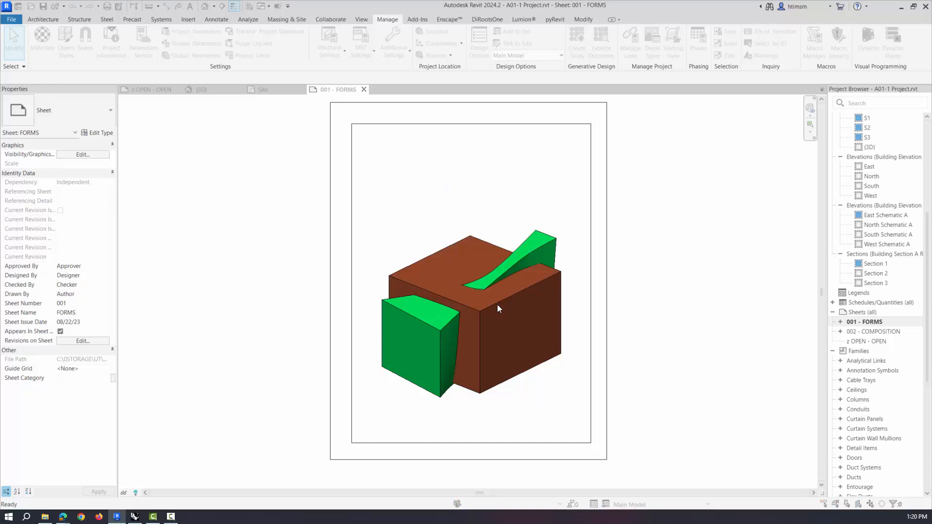
left_click(537, 285)
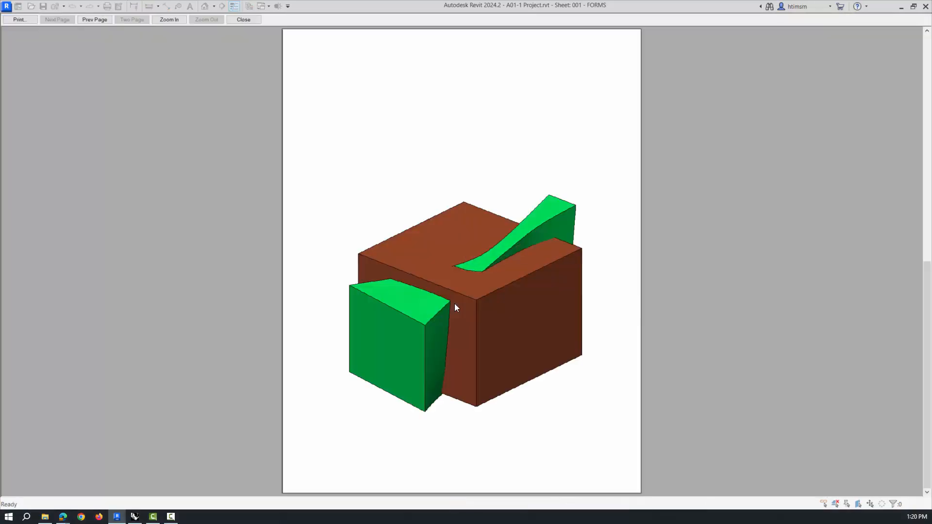
Leave the print preview of sheet 001 - FORMS and cancel the print job
left_click(15, 23)
left_click(528, 280)
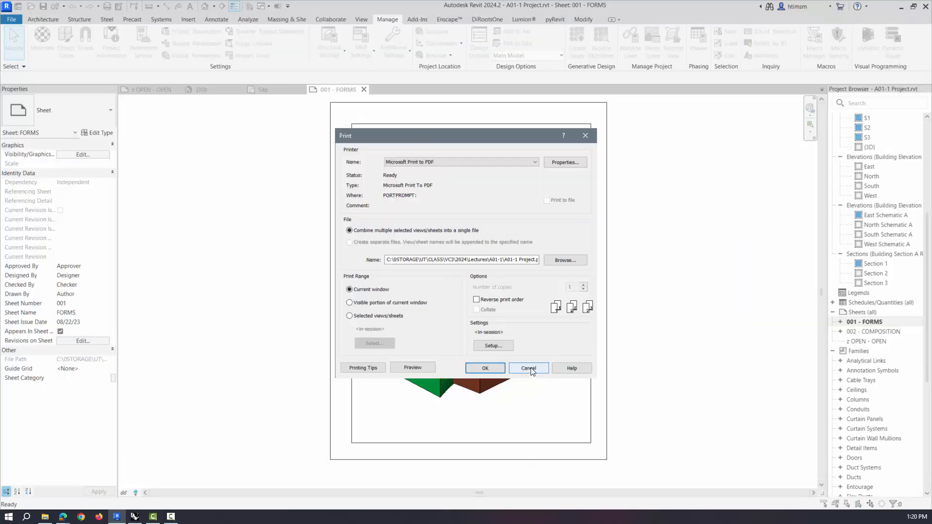
left_click(529, 368)
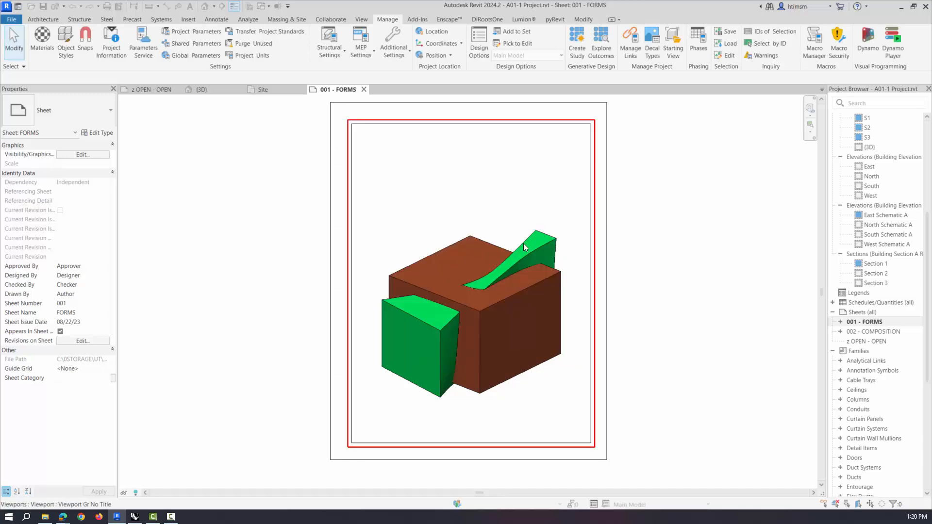
Activate the 3D Forms viewport, pan the masses upward to the middle of its frame, and deactivate it
left_click(505, 216)
double_click(521, 214)
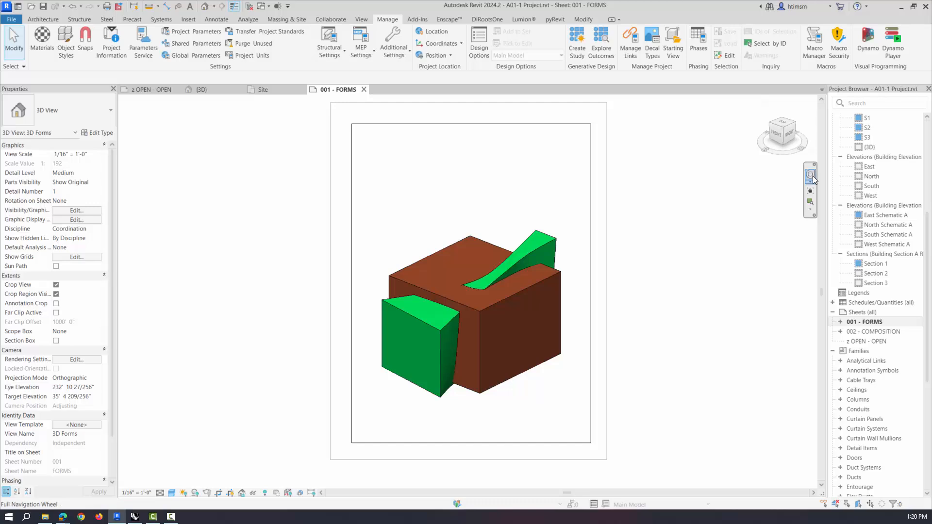
left_click(811, 175)
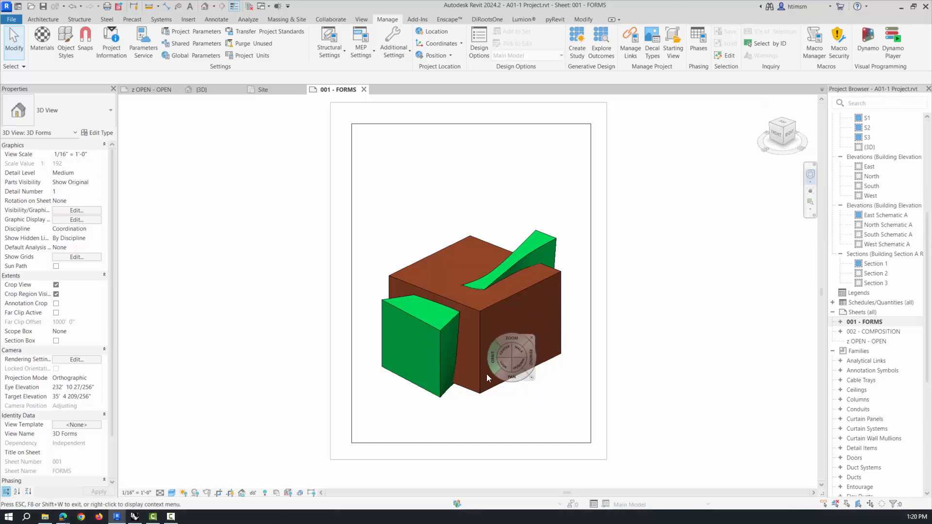
left_click_drag(496, 394, 495, 367)
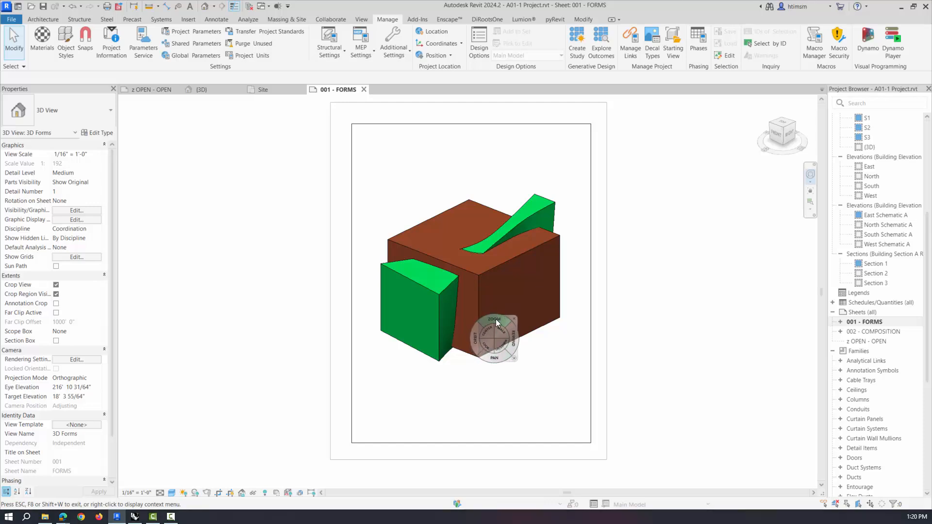
left_click_drag(496, 319, 491, 319)
left_click(512, 319)
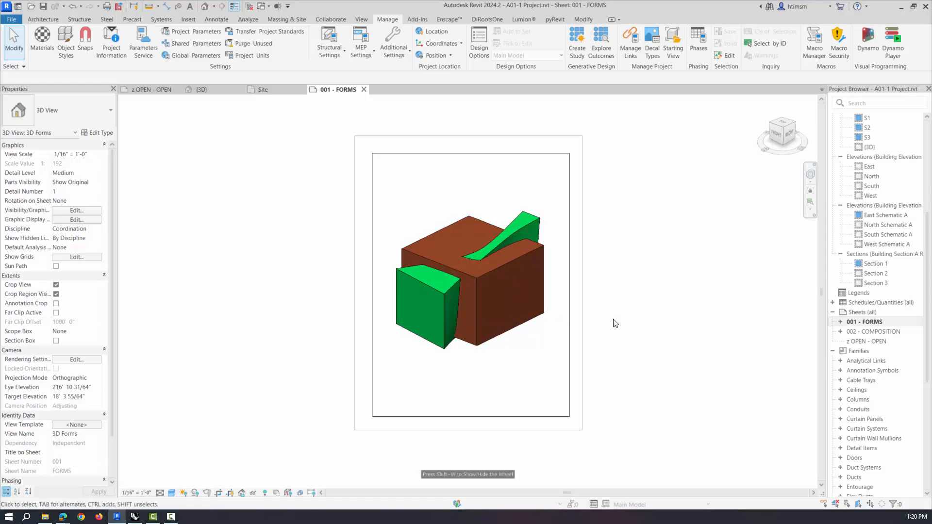
double_click(615, 323)
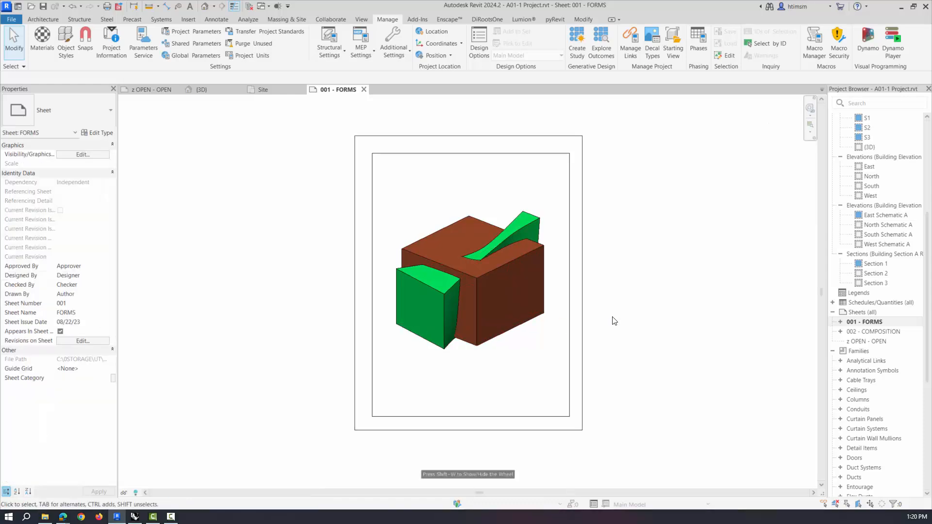
Set the 3D Forms viewport's scale to 1" = 20'-0" and move it to the middle of the sheet
left_click(495, 155)
left_click(98, 154)
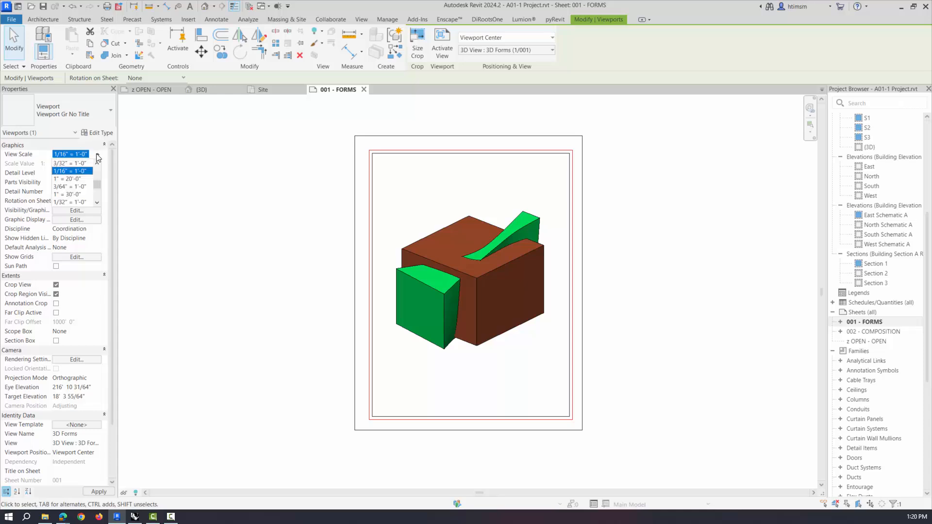
left_click(78, 179)
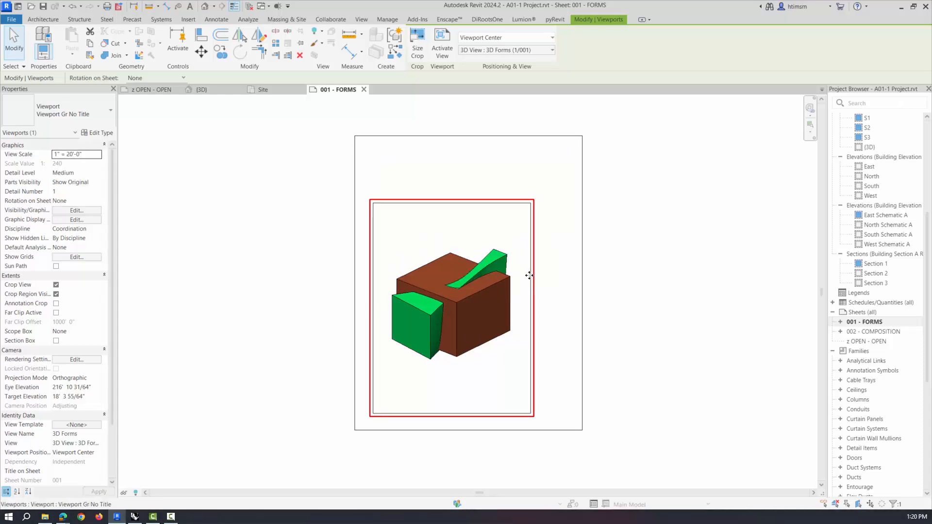
left_click_drag(529, 276, 555, 242)
left_click_drag(553, 242, 553, 244)
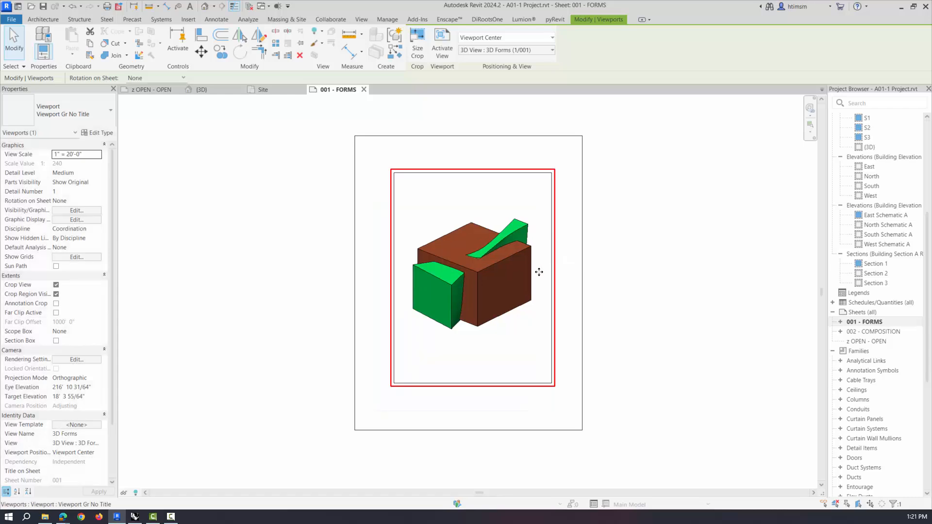
Set the 3D Forms viewport's scale to 3/32" = 1'-0" and move the viewport back over the sheet
left_click(100, 157)
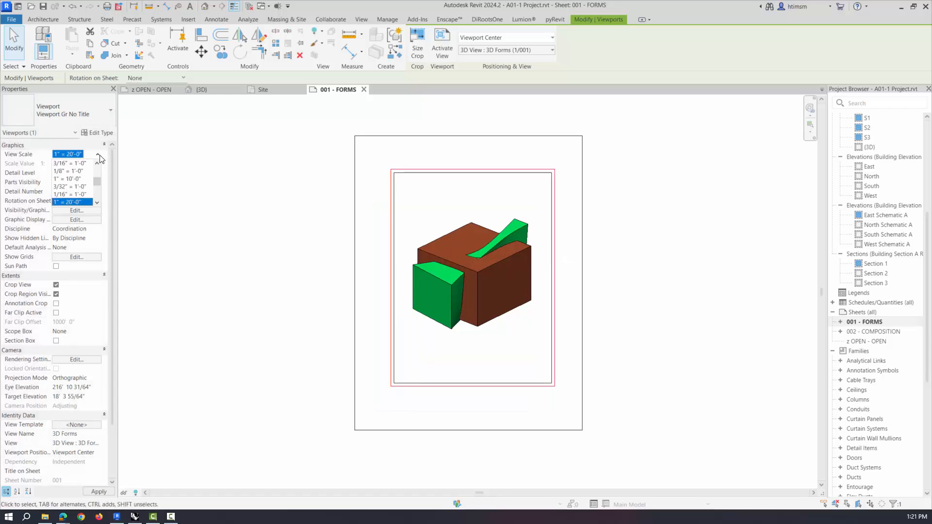
left_click(69, 186)
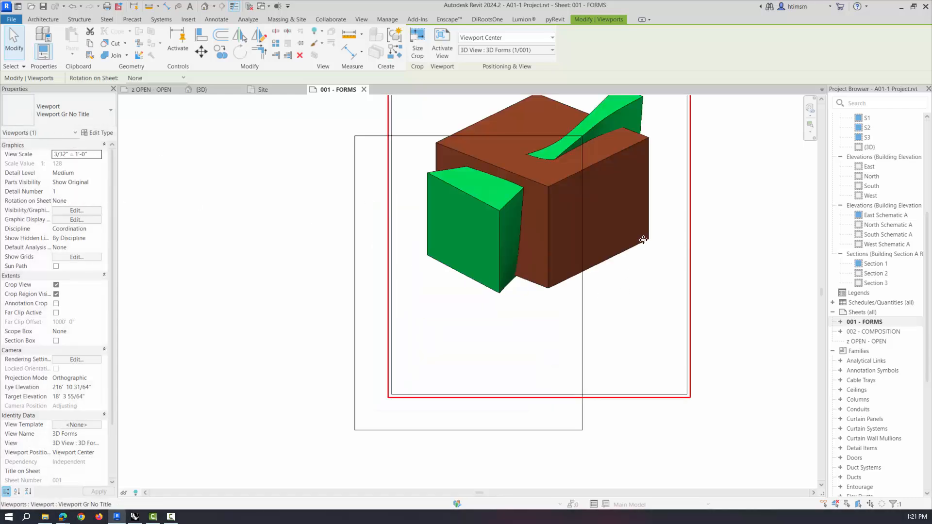
left_click_drag(642, 242, 564, 321)
scroll(548, 301, "down", 3)
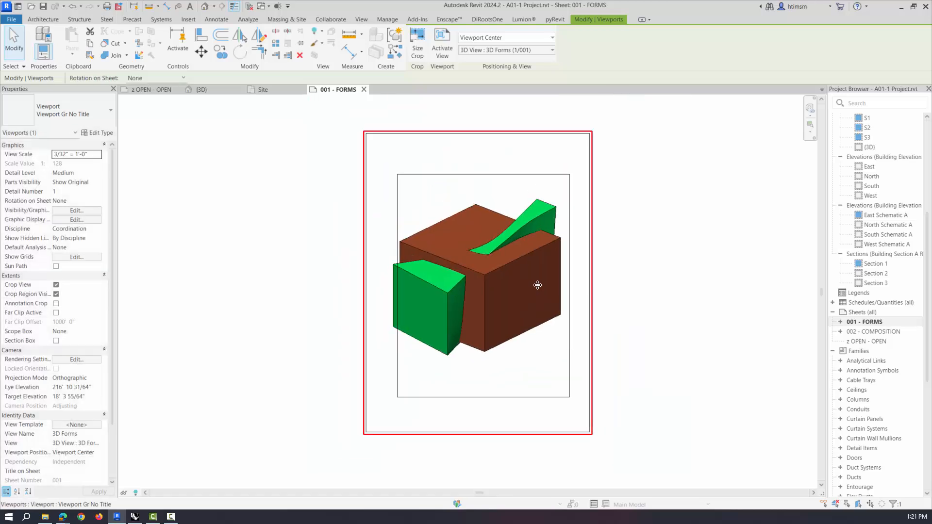
left_click_drag(545, 281, 556, 276)
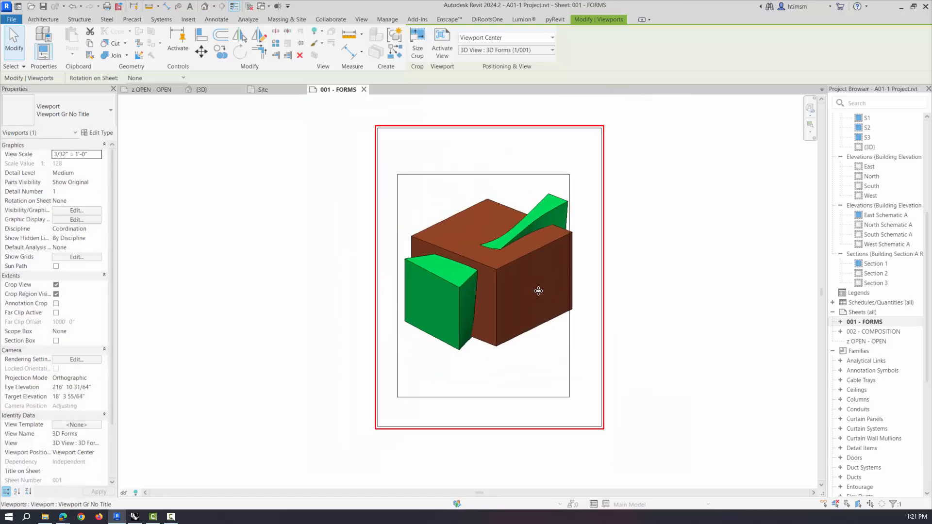
Nudge the viewport slightly left and down to centre the masses within the sheet outline, and deselect it
key("Left")
key("Left")
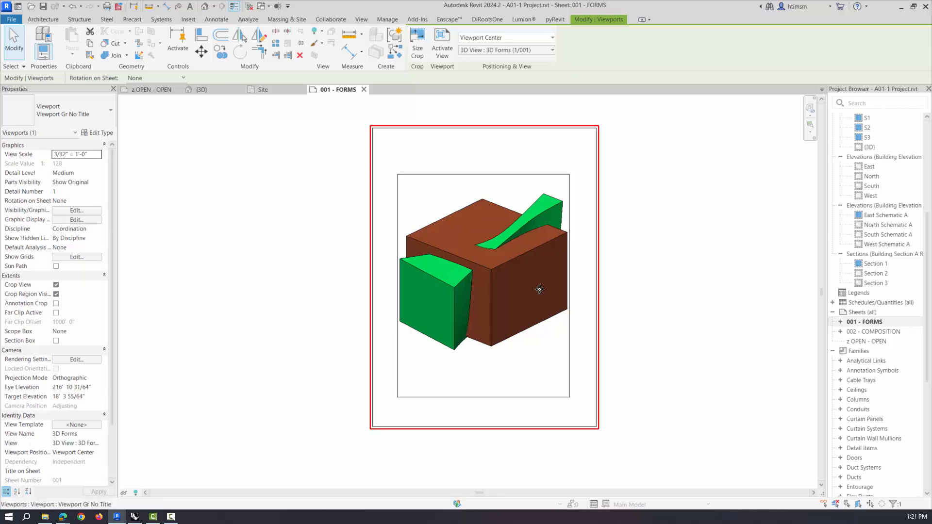
key("Down")
key("Down")
key("Down")
key("Down")
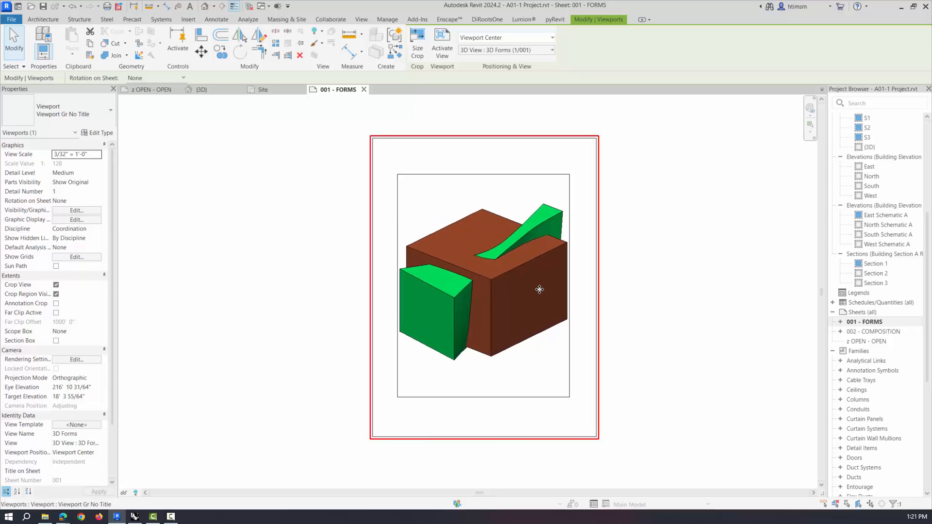
left_click(306, 141)
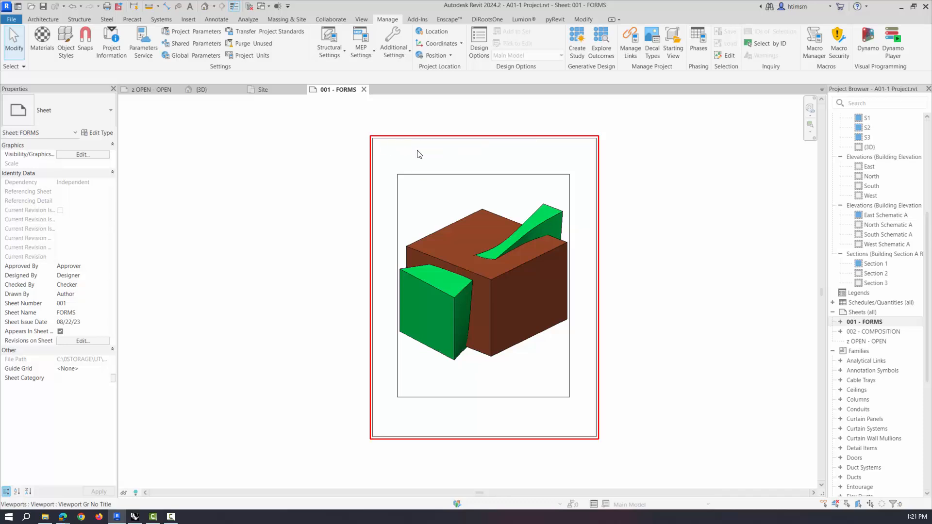
Activate the 3D Forms viewport, pull all four crop region edges in to fit within the sheet outline, and deactivate it
double_click(430, 144)
left_click(430, 143)
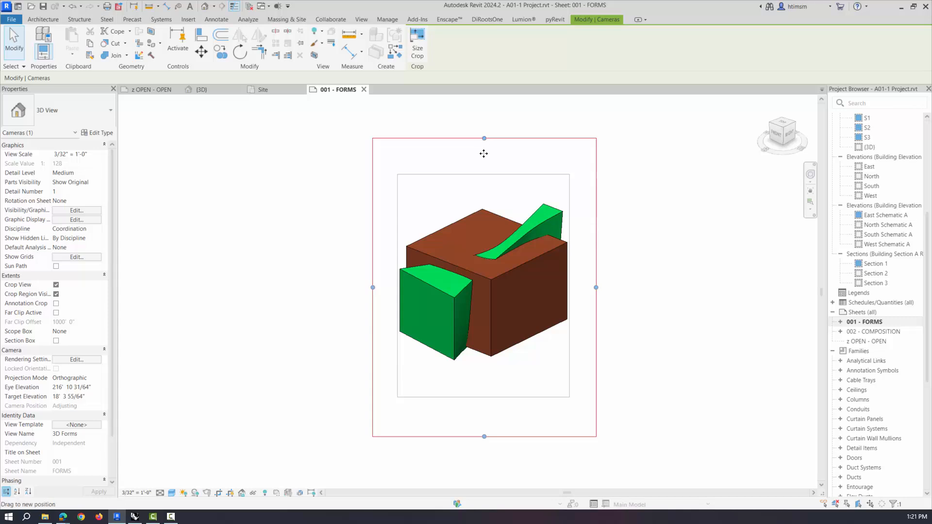
left_click_drag(484, 138, 484, 184)
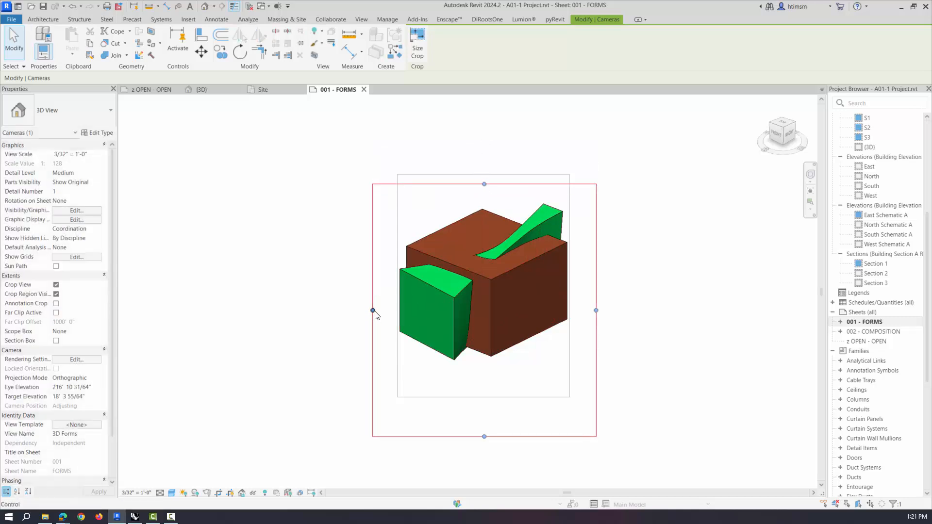
left_click_drag(373, 310, 398, 310)
left_click_drag(596, 310, 569, 312)
left_click_drag(484, 437, 484, 389)
left_click(640, 387)
double_click(714, 225)
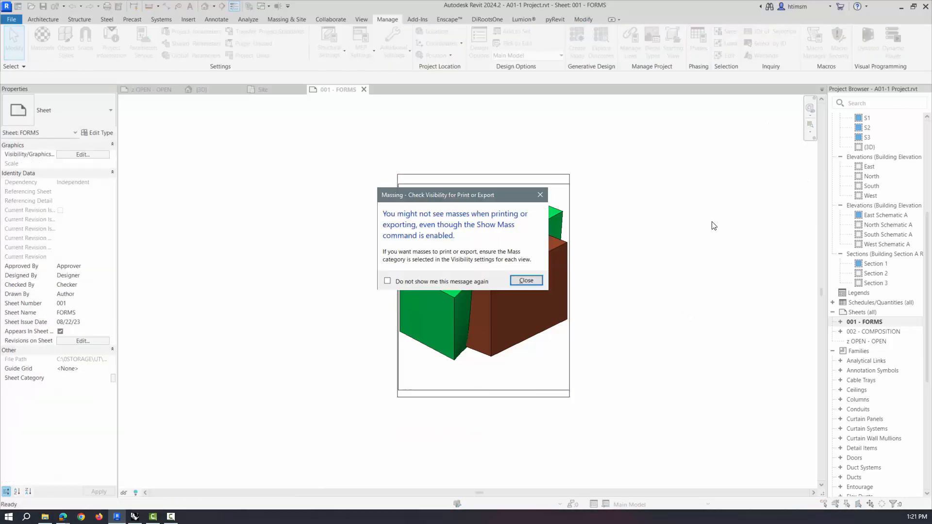
Bring up the print settings for the adjusted sheet 001 - FORMS, dismissing the mass visibility notice
left_click(537, 281)
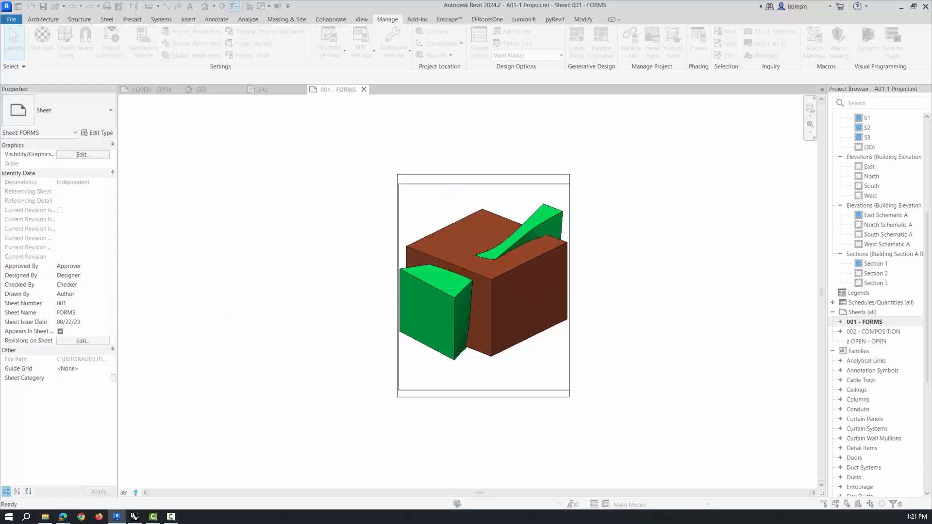